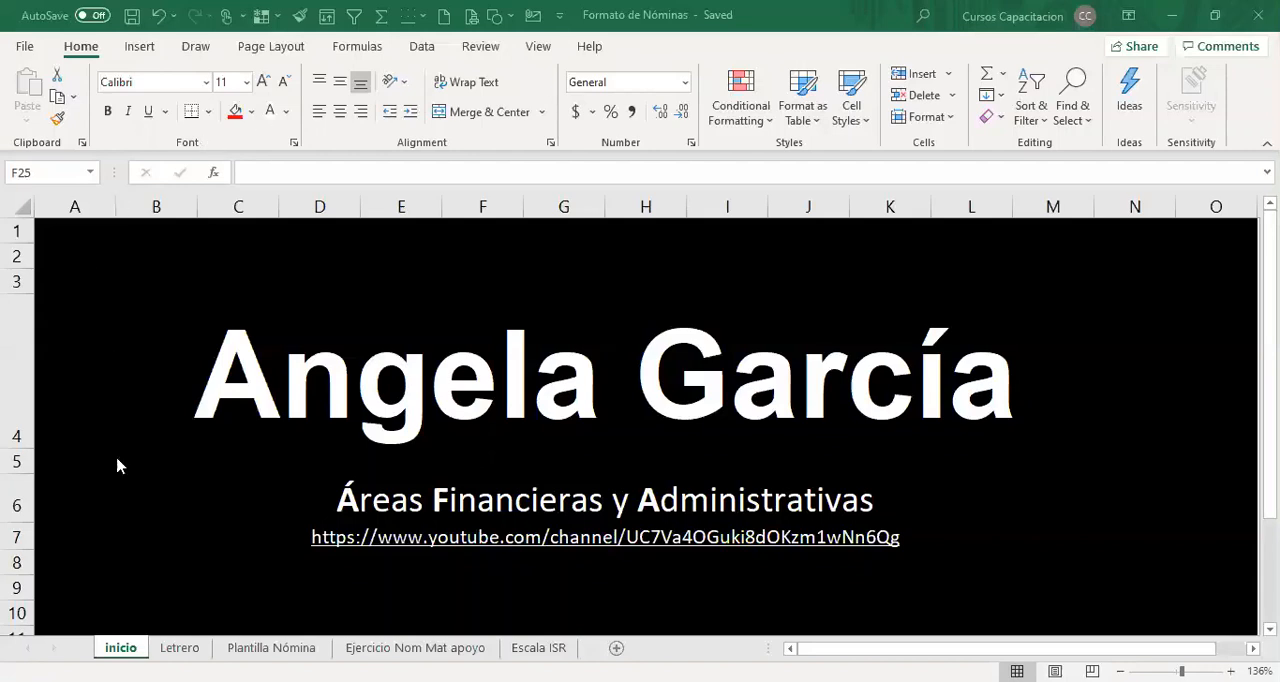
# On the Plantilla Nómina sheet, insert a blank column before the EMPLEADO column.
pyautogui.click(180, 648)
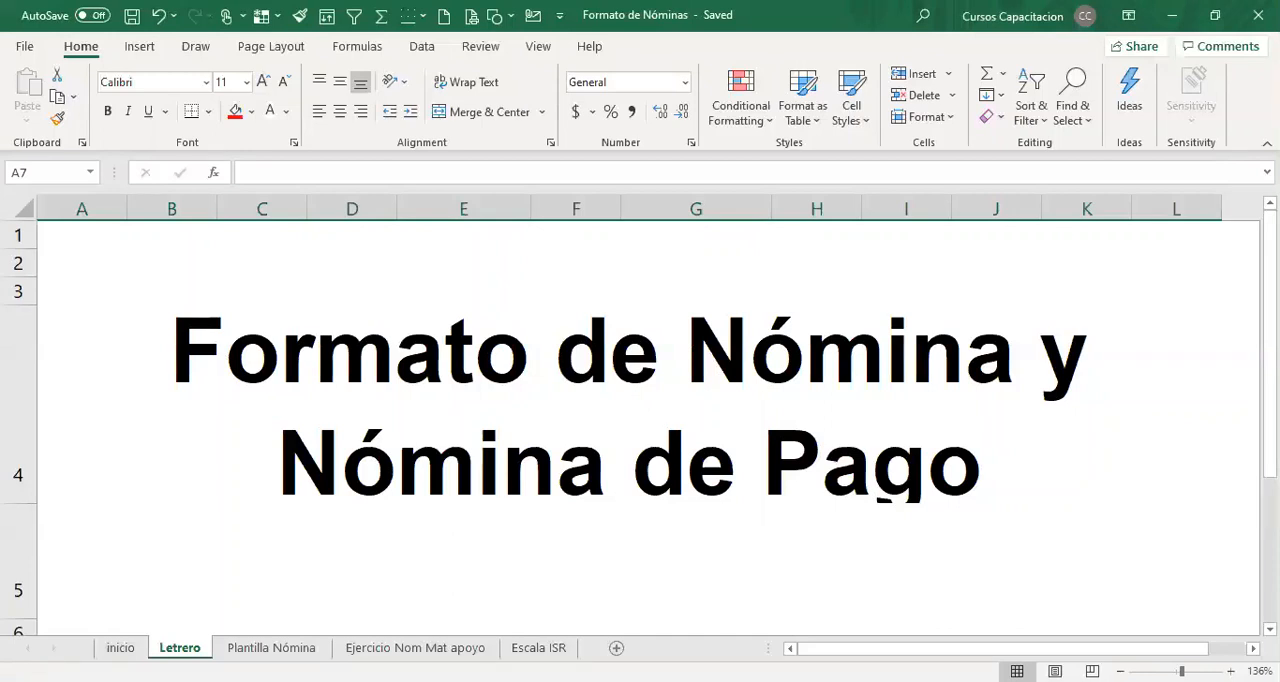
pyautogui.click(271, 647)
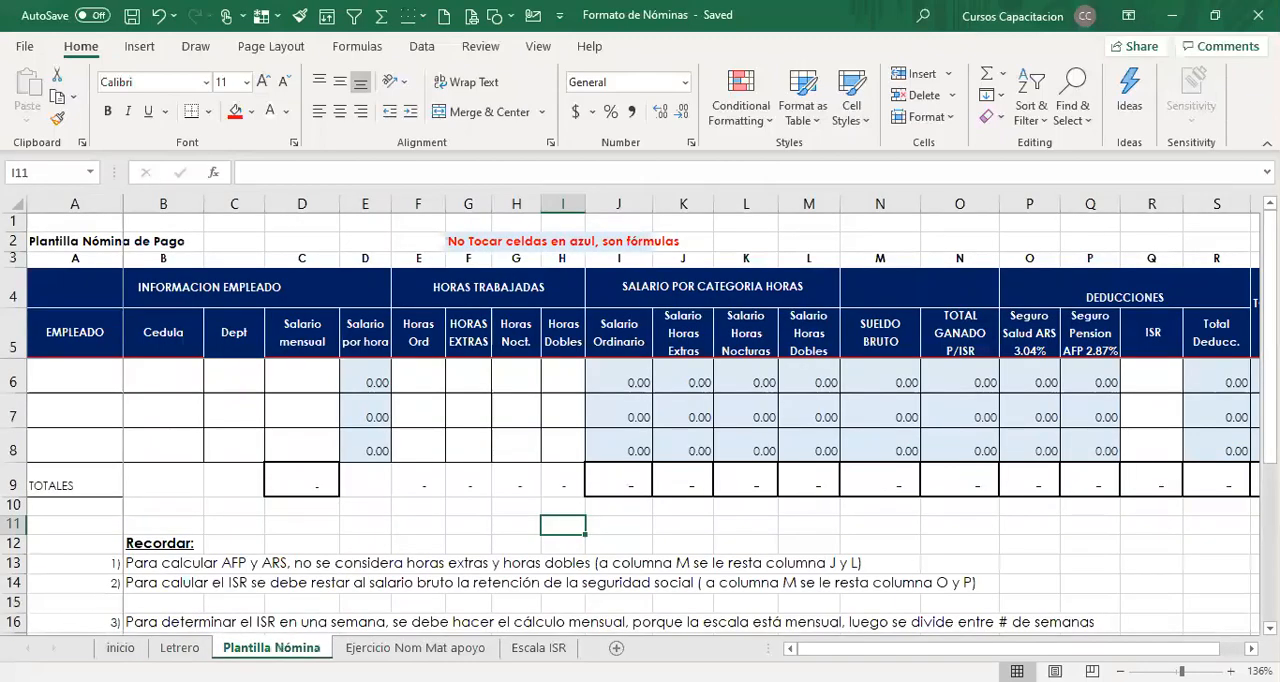
pyautogui.click(72, 565)
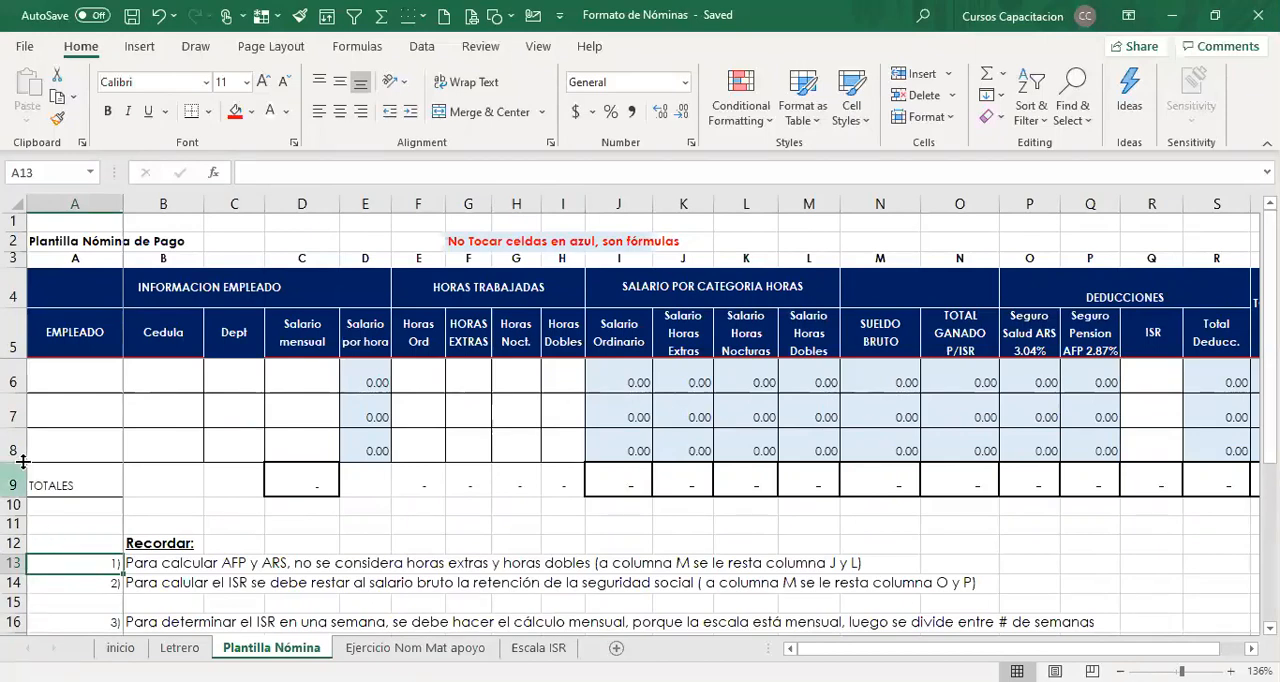
pyautogui.click(70, 378)
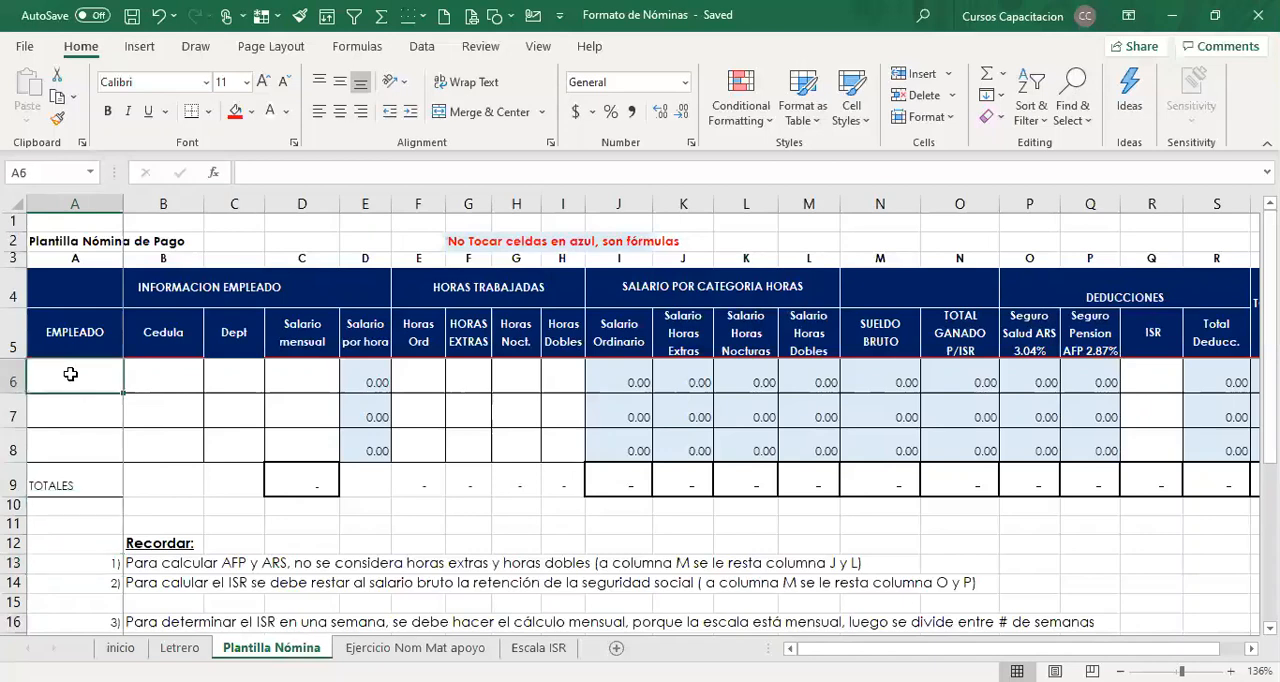
pyautogui.click(80, 203)
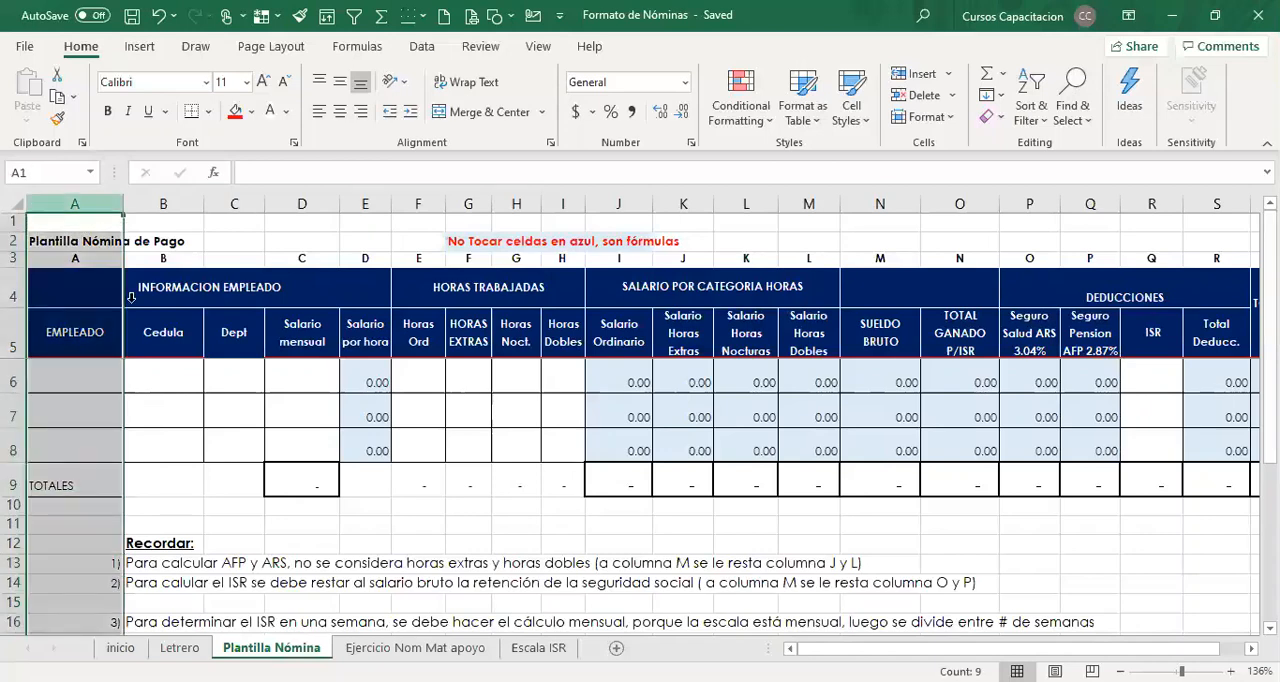
pyautogui.hotkey('ctrl', '+')
# Fill the EMPLEADO header's formatting into A5 and enter "Cod Emp" as the new column's heading.
pyautogui.click(150, 345)
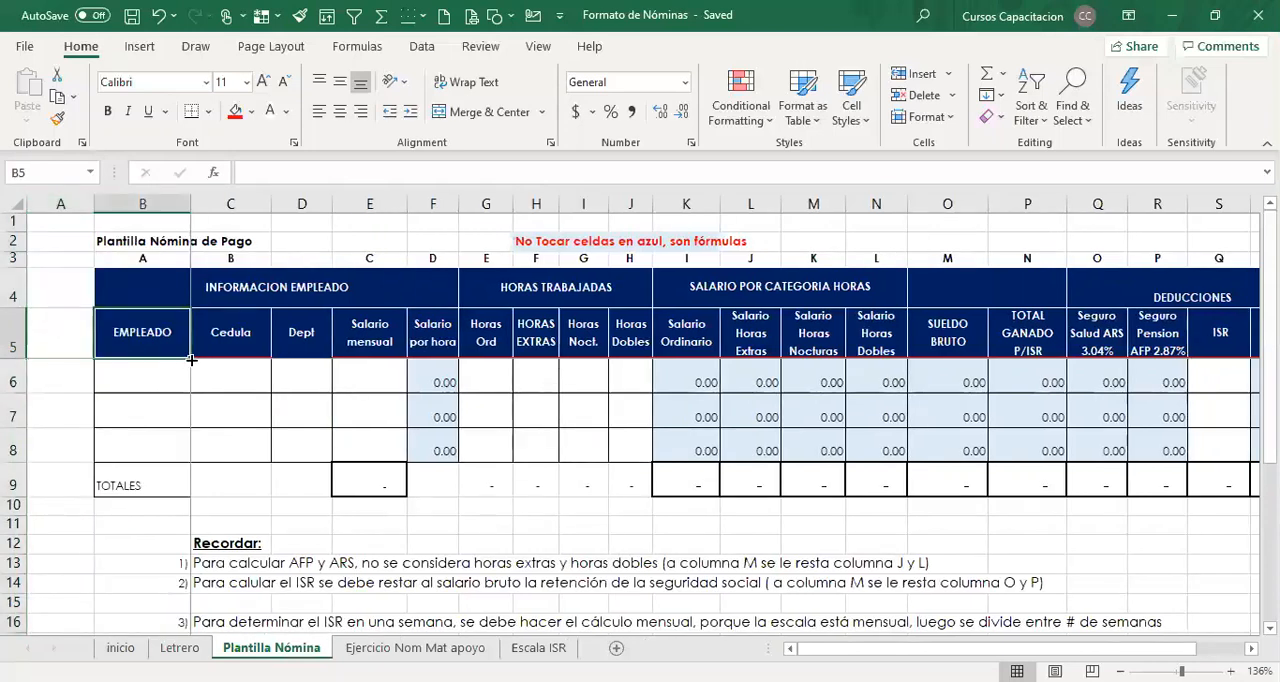
pyautogui.moveTo(189, 357); pyautogui.dragTo(50, 342)
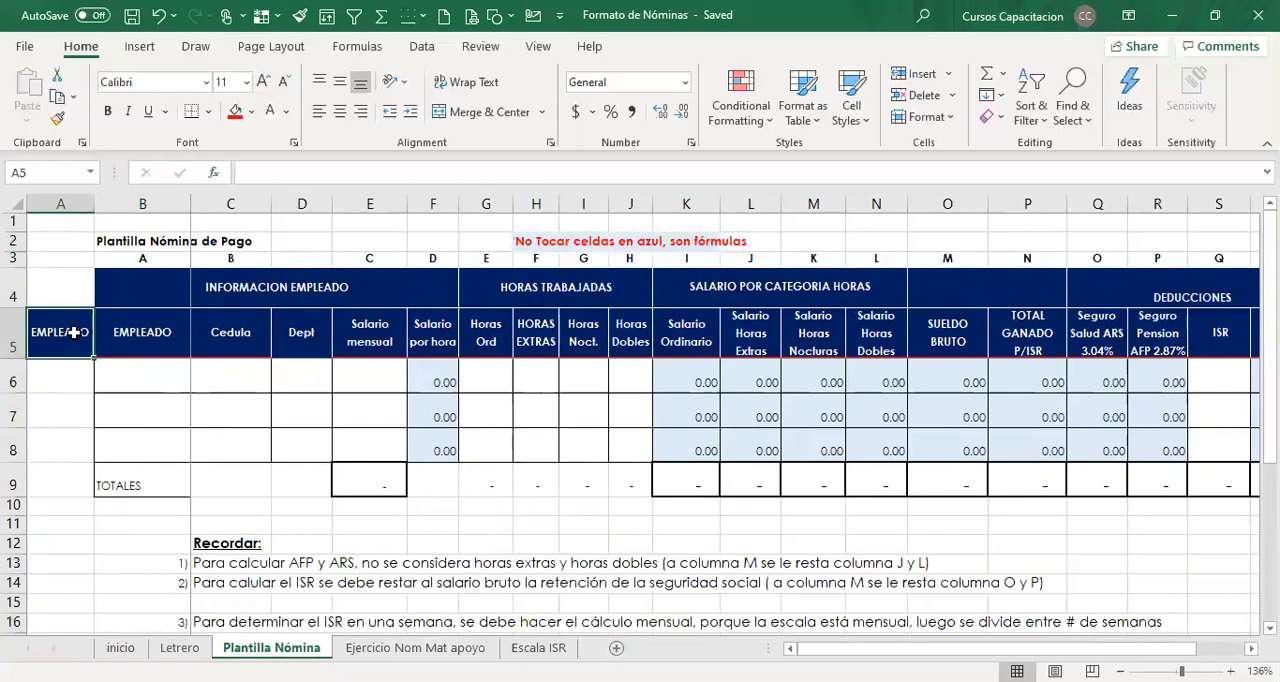
pyautogui.write('Cod')
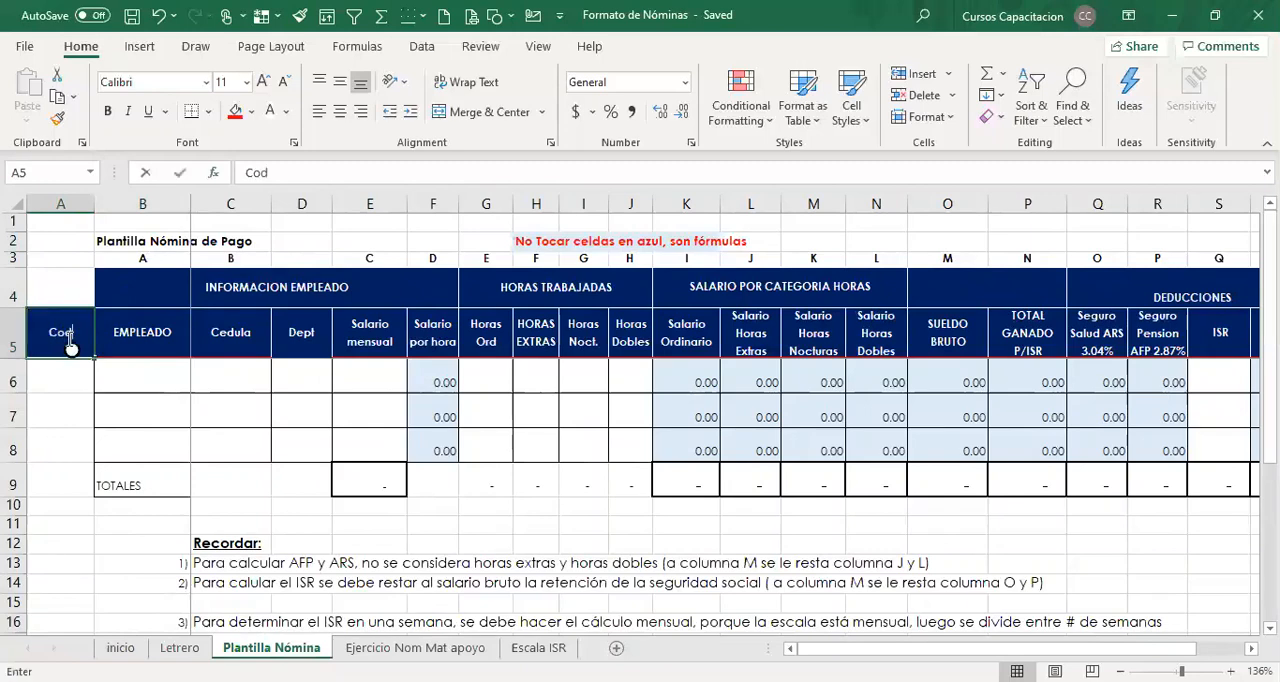
pyautogui.write(' Emp')
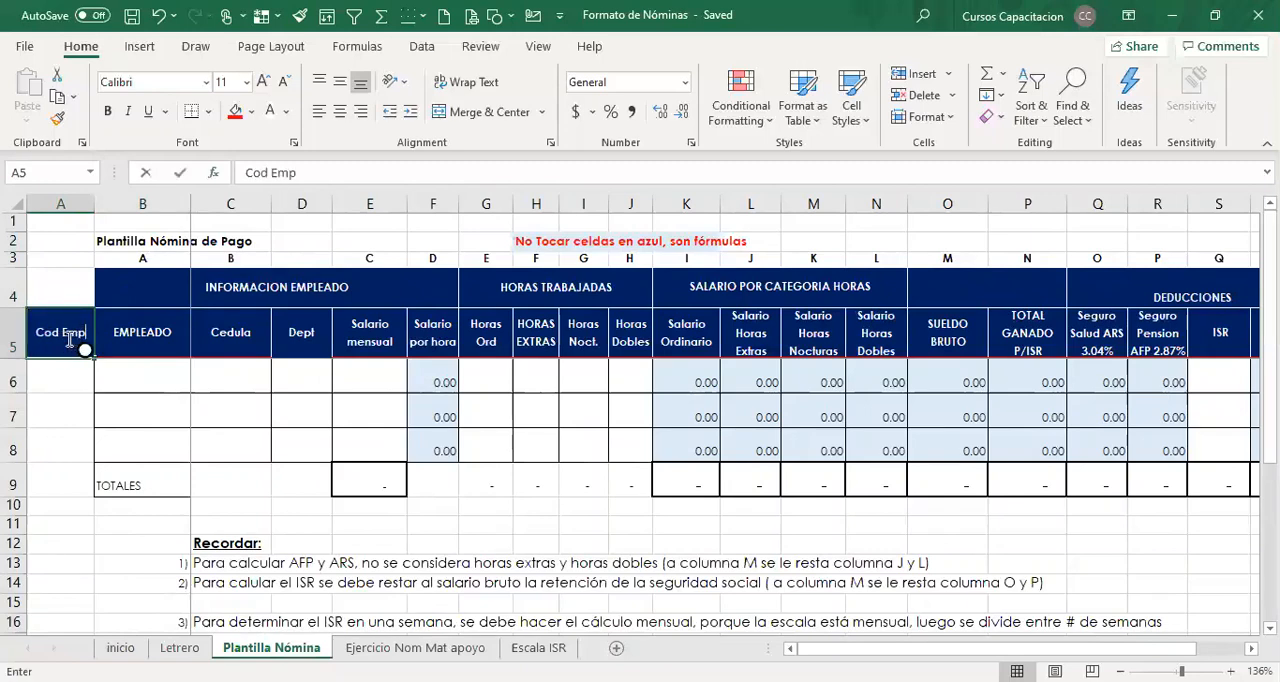
pyautogui.press('Return')
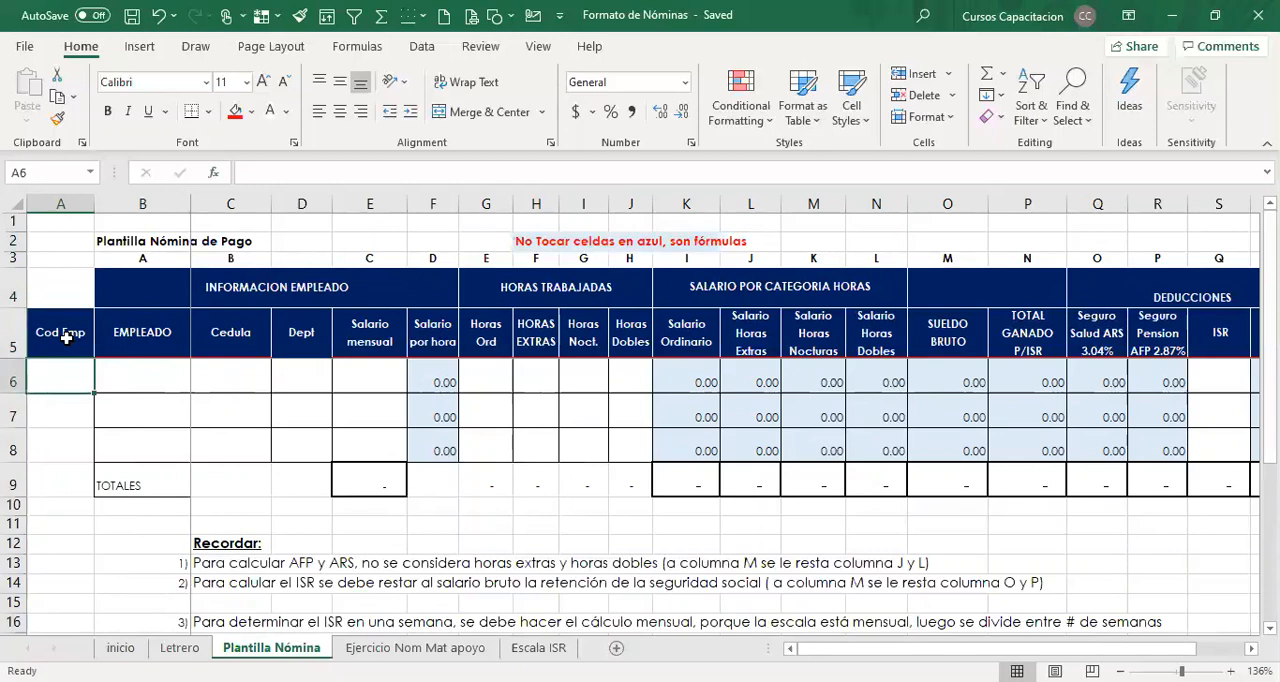
# Extend the INFORMACION EMPLEADO heading over the new column by merging and centring A4:F4.
pyautogui.click(164, 388)
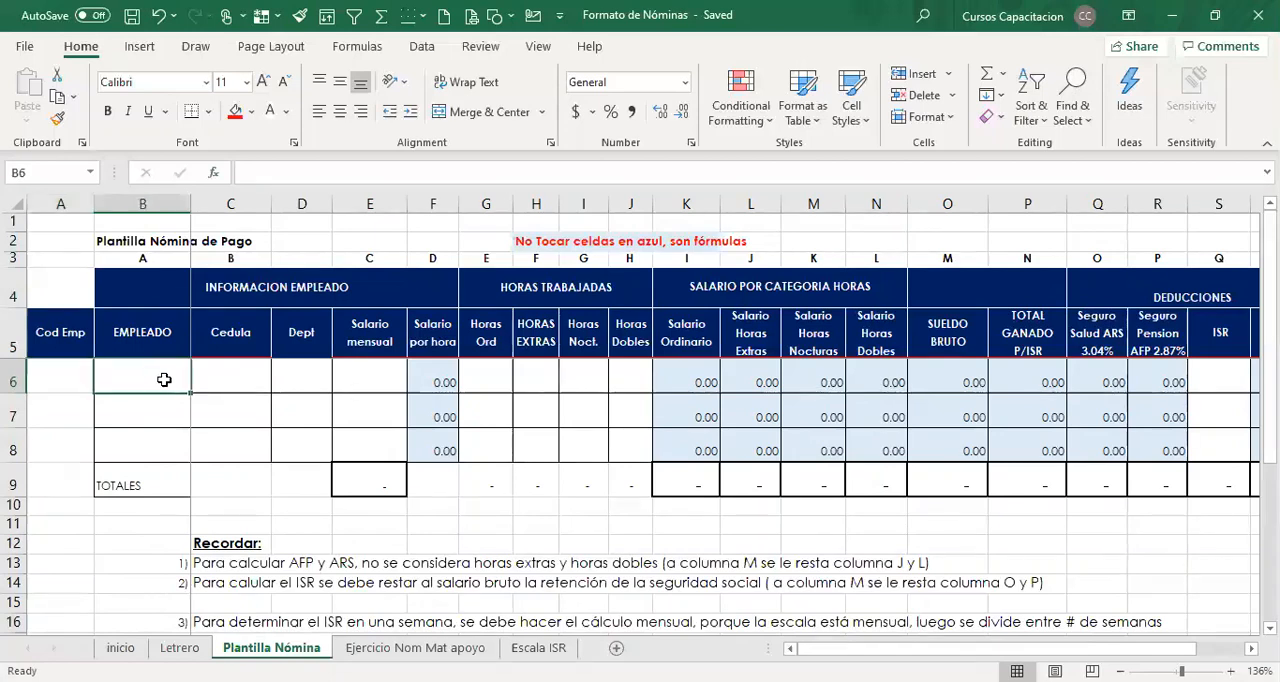
pyautogui.click(228, 376)
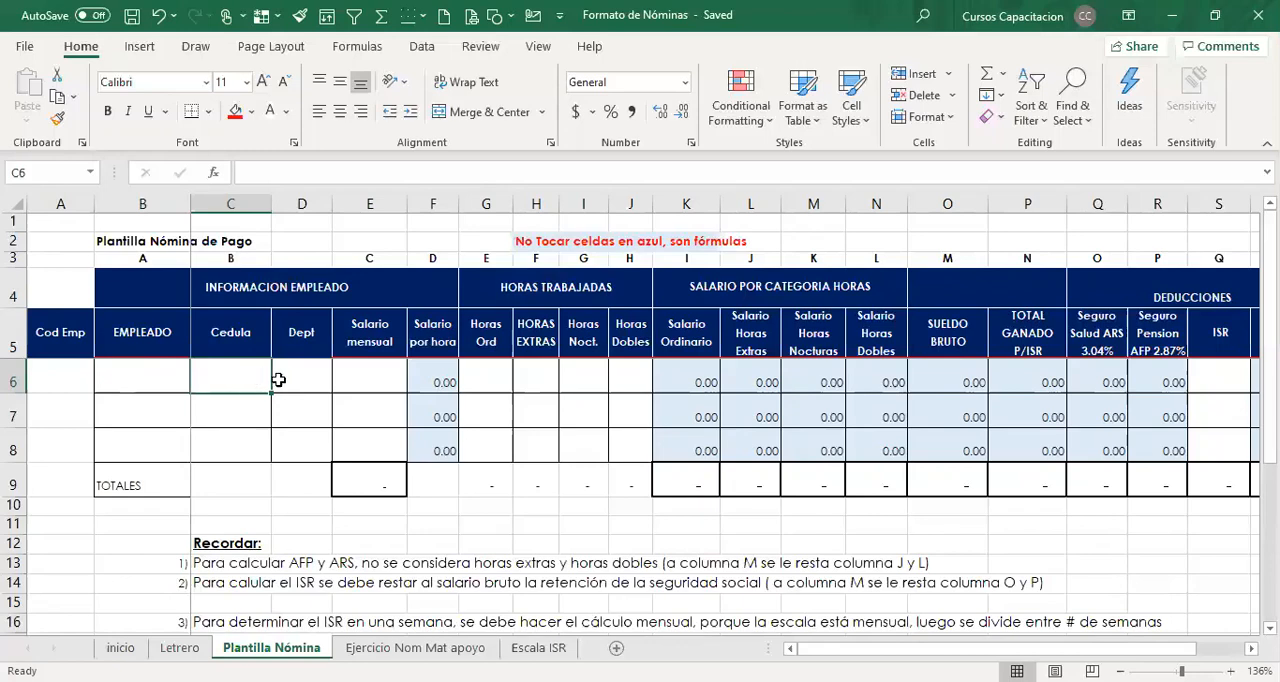
pyautogui.click(316, 382)
pyautogui.click(302, 295)
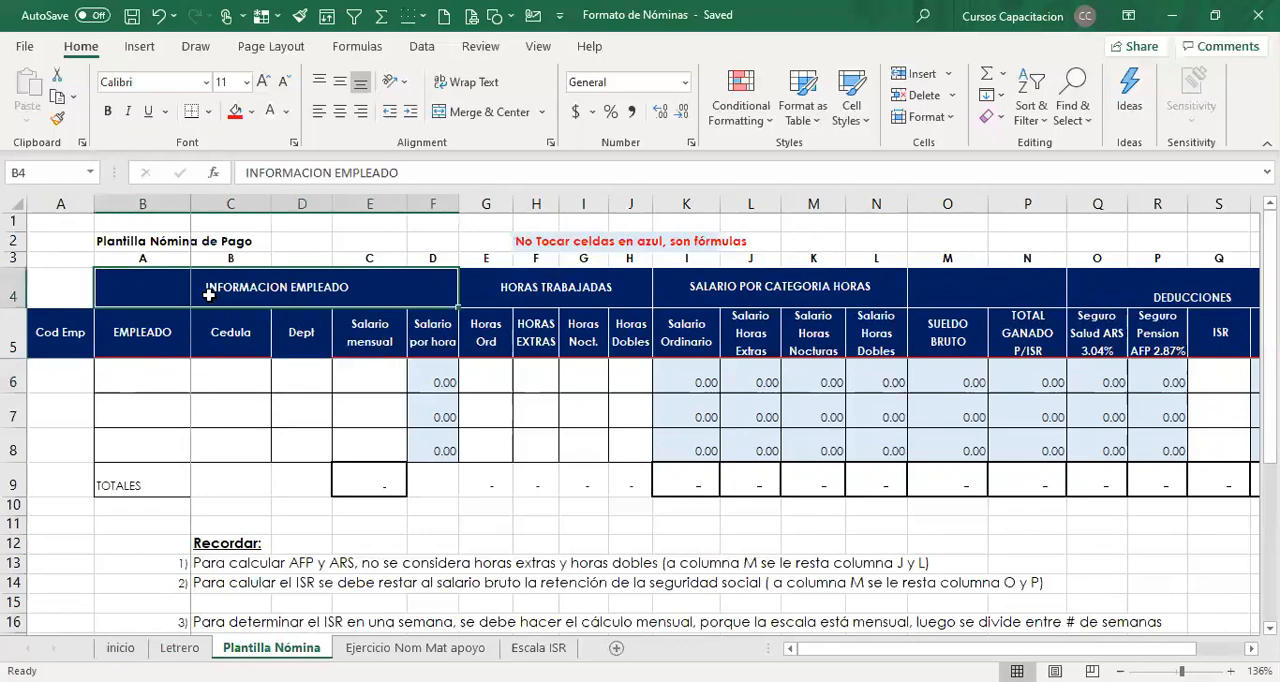
pyautogui.moveTo(76, 284); pyautogui.dragTo(120, 287)
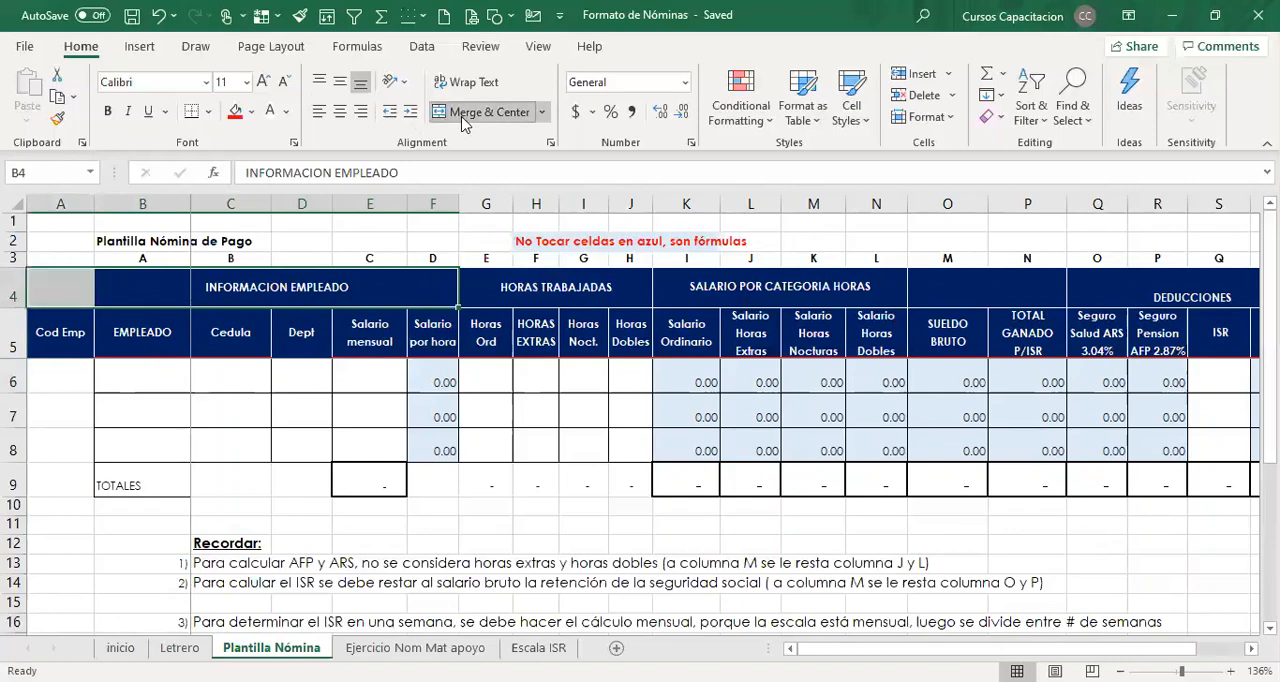
pyautogui.click(462, 115)
pyautogui.click(462, 118)
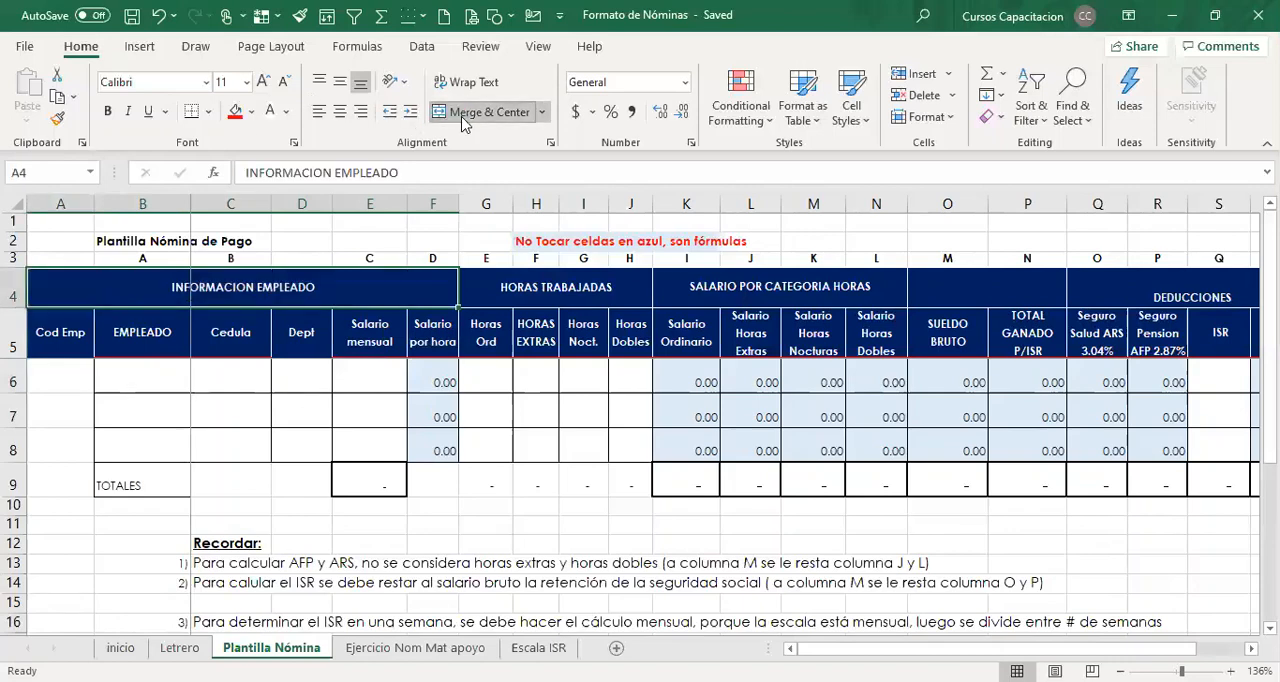
pyautogui.click(256, 484)
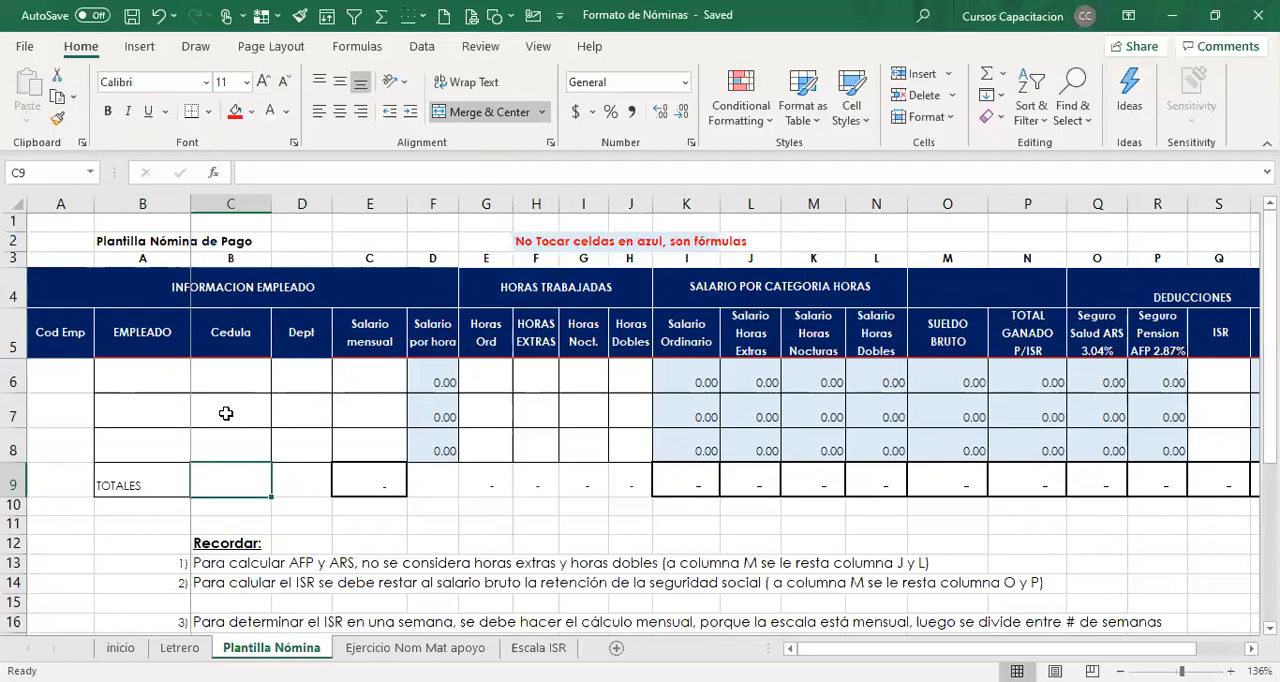
# Review the template's heading groups: employee information, hours worked, salary by hour category and deductions, plus the salary and ordinary-hours headings.
pyautogui.click(371, 333)
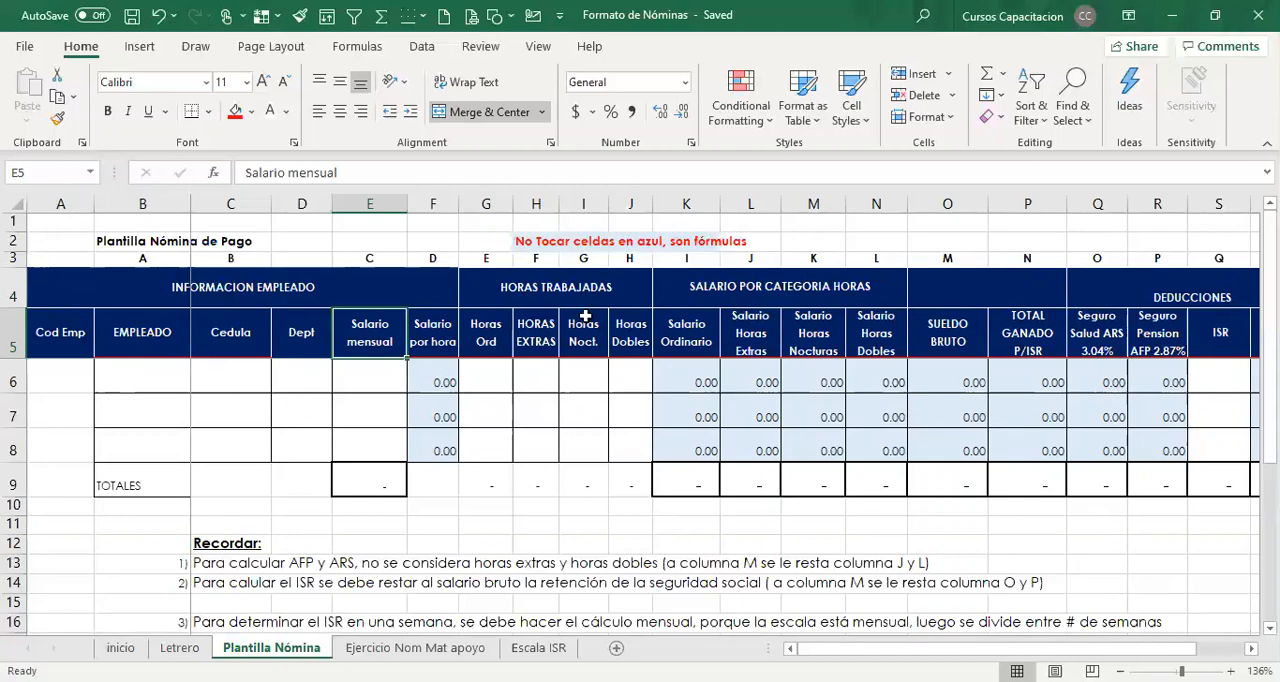
pyautogui.click(80, 288)
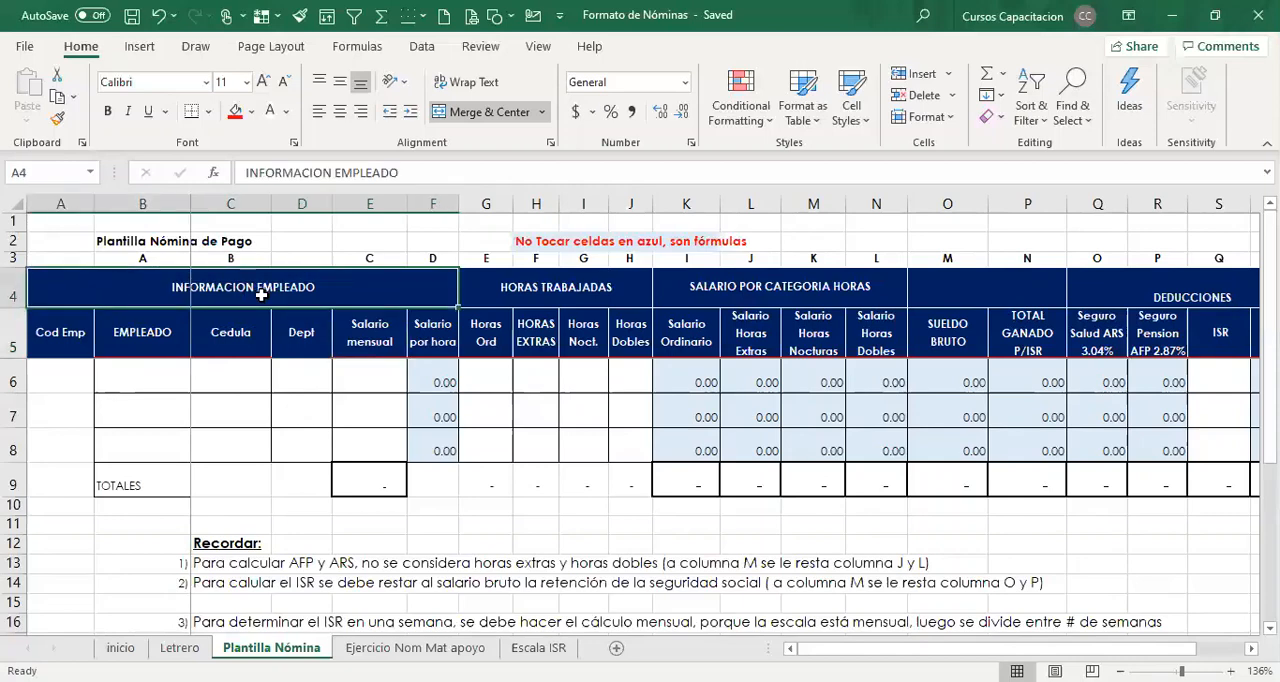
pyautogui.click(558, 292)
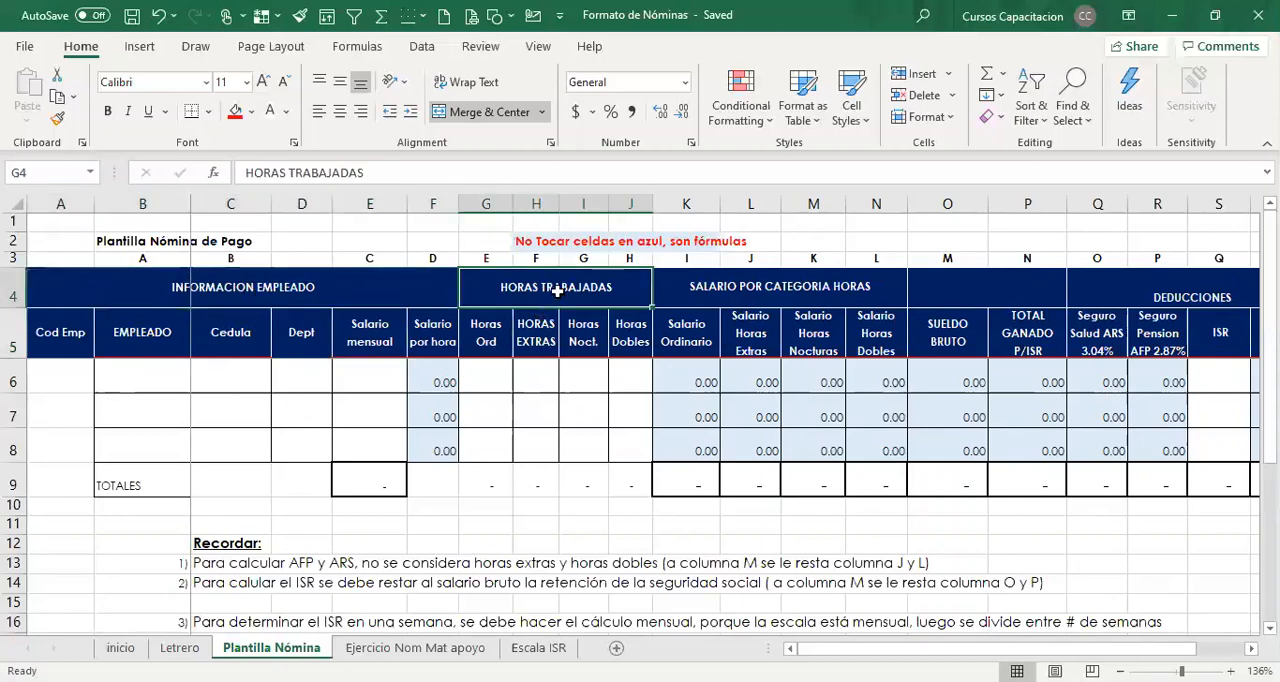
pyautogui.click(781, 298)
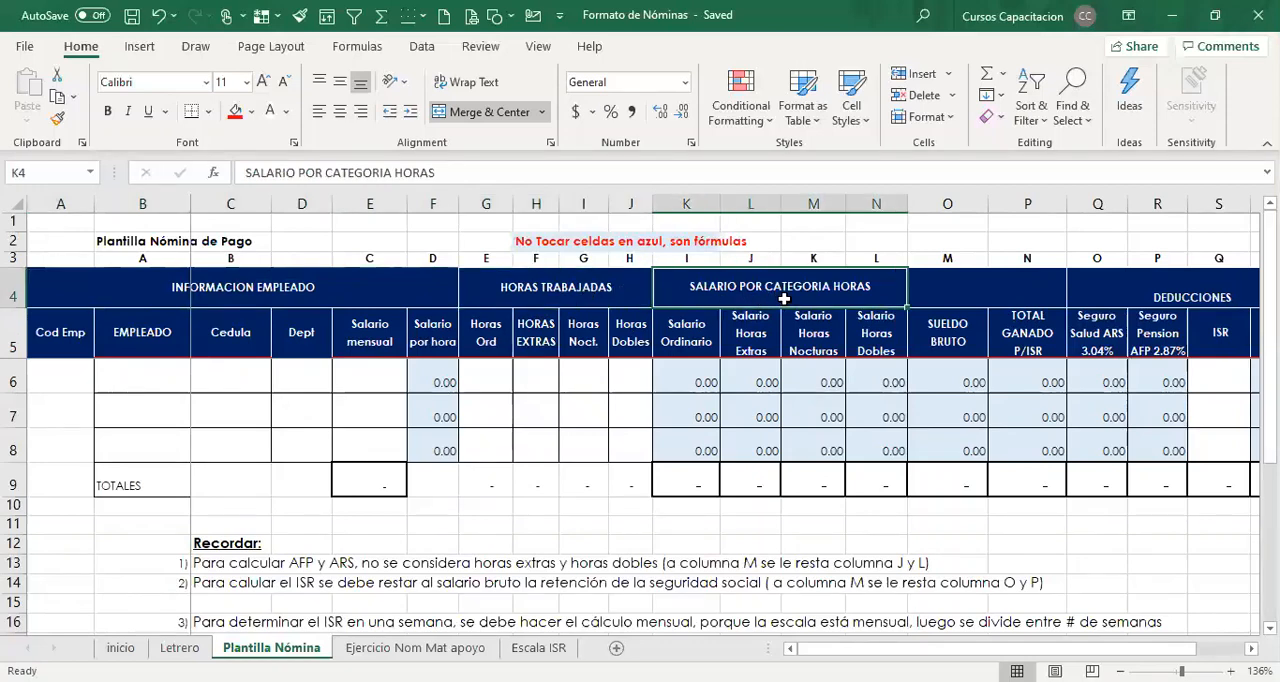
pyautogui.click(1148, 298)
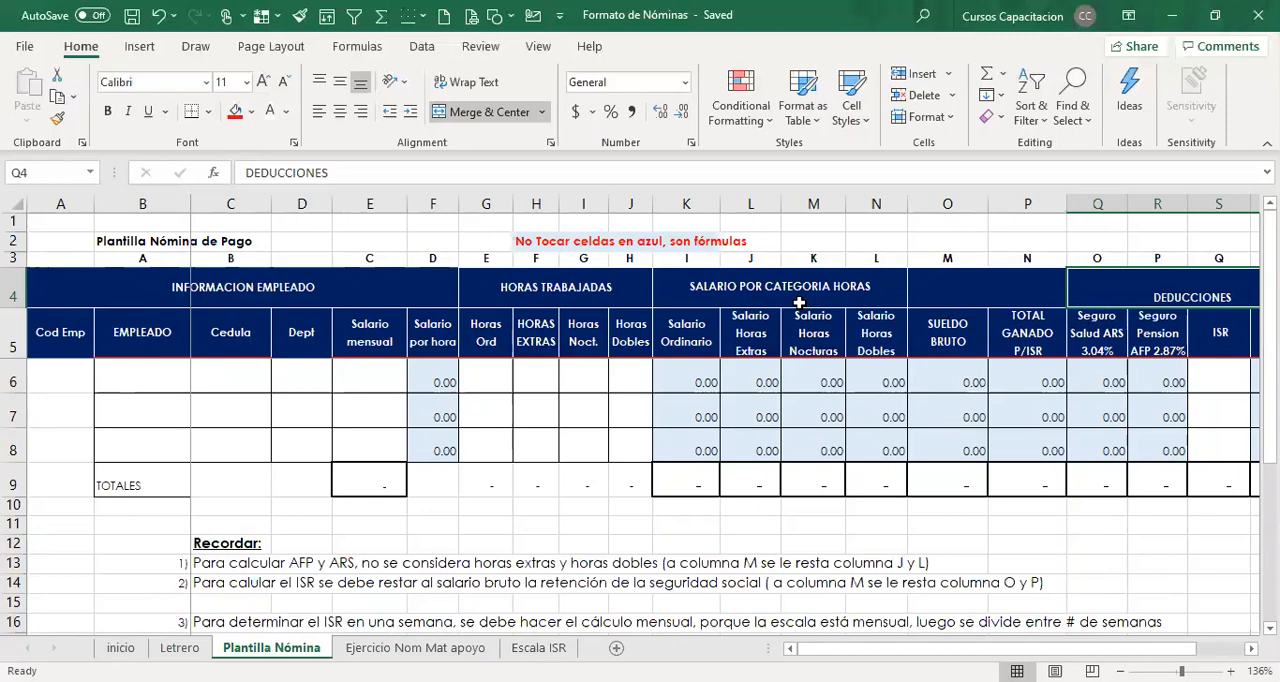
pyautogui.click(438, 343)
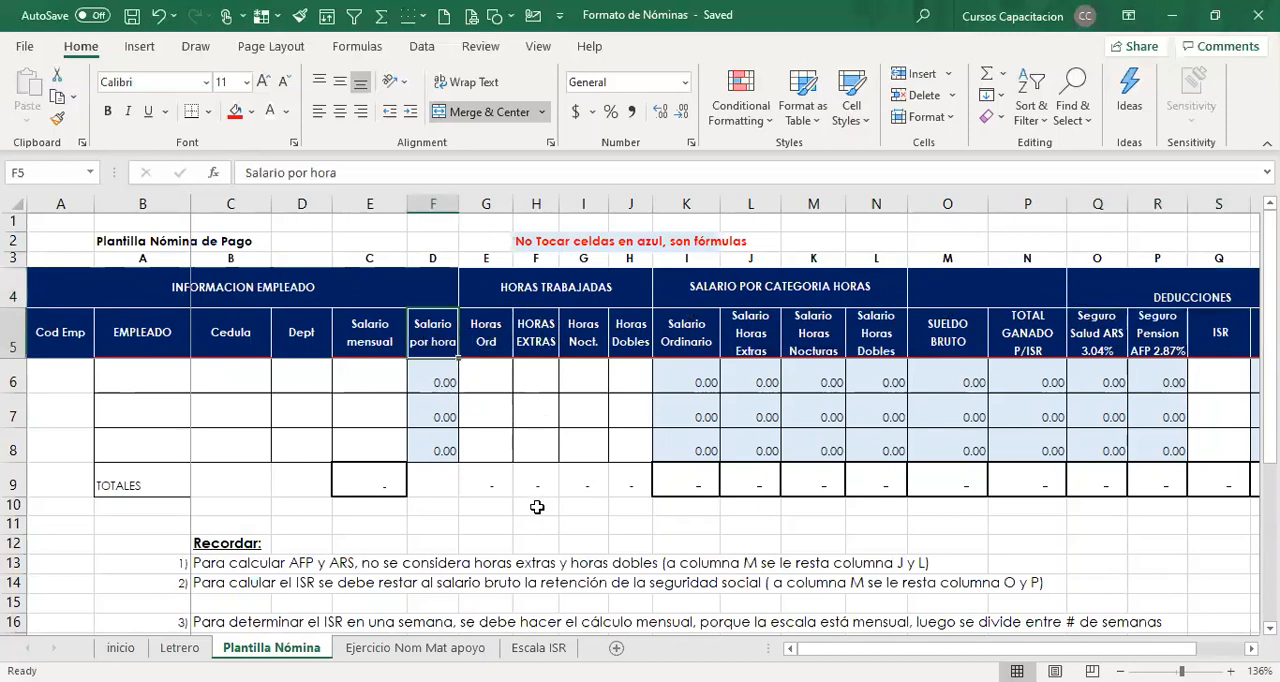
pyautogui.click(479, 333)
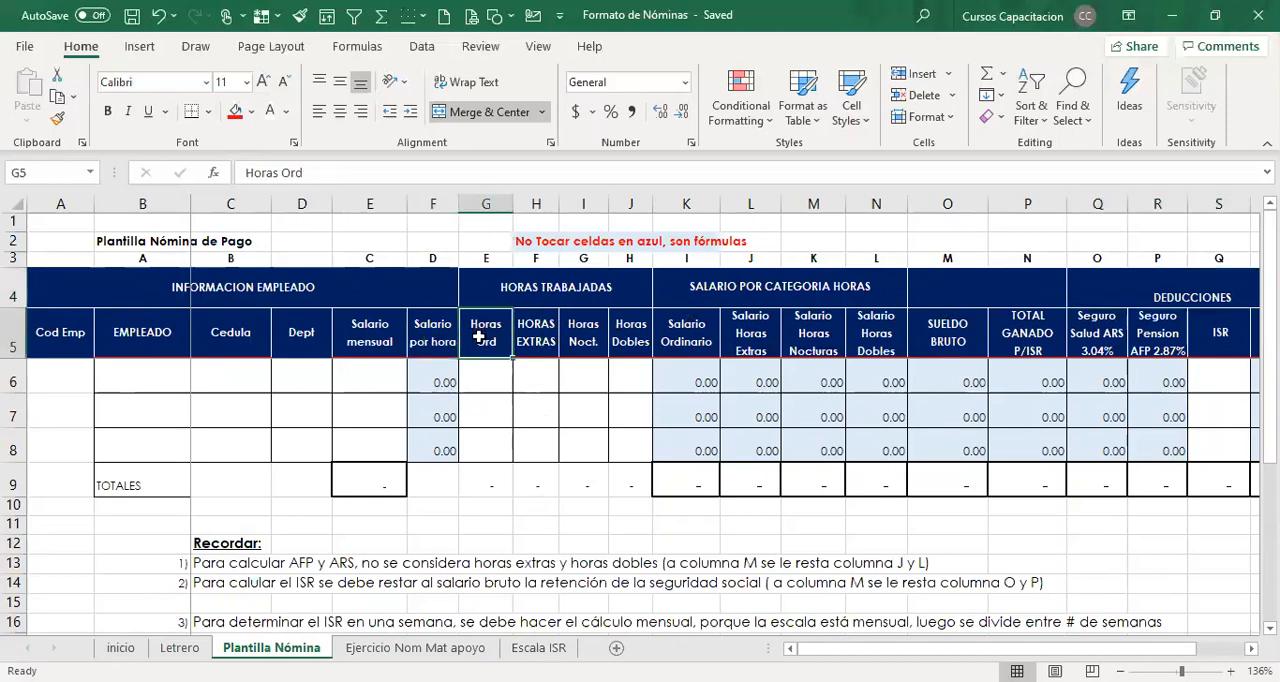
# Look over the blank entry cells for employee data and worked hours in rows 6 and 7.
pyautogui.click(485, 376)
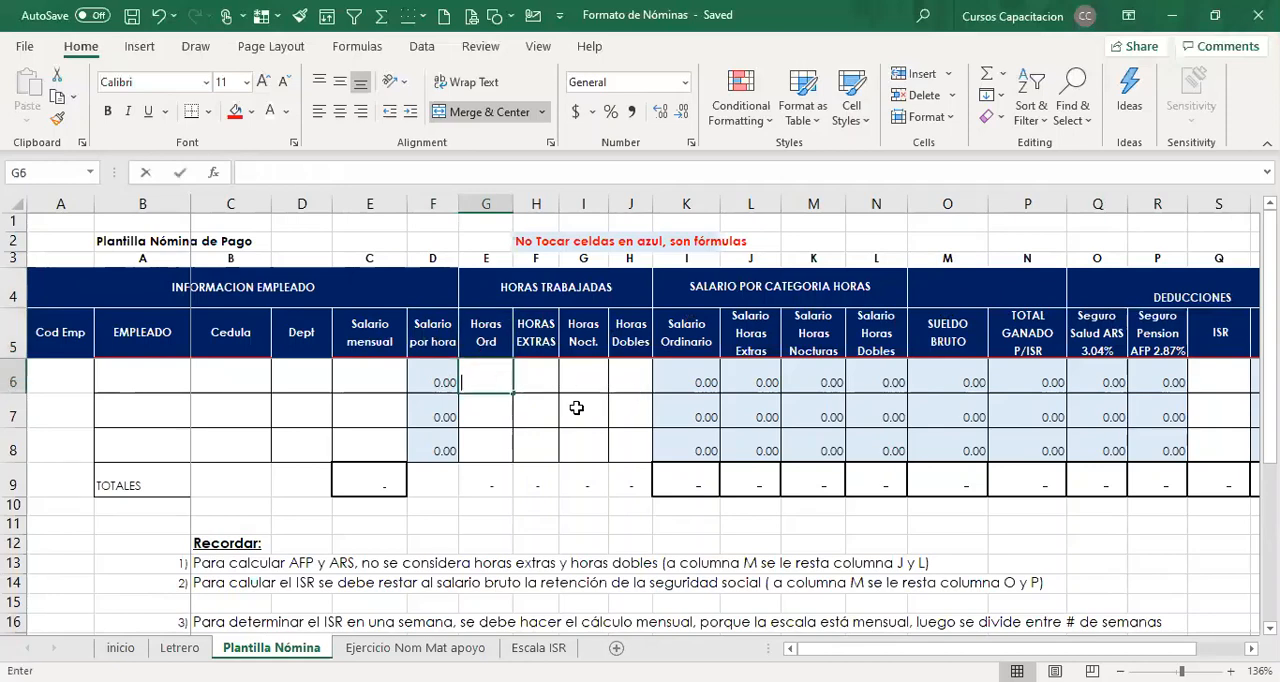
pyautogui.click(533, 409)
pyautogui.click(136, 372)
pyautogui.click(243, 385)
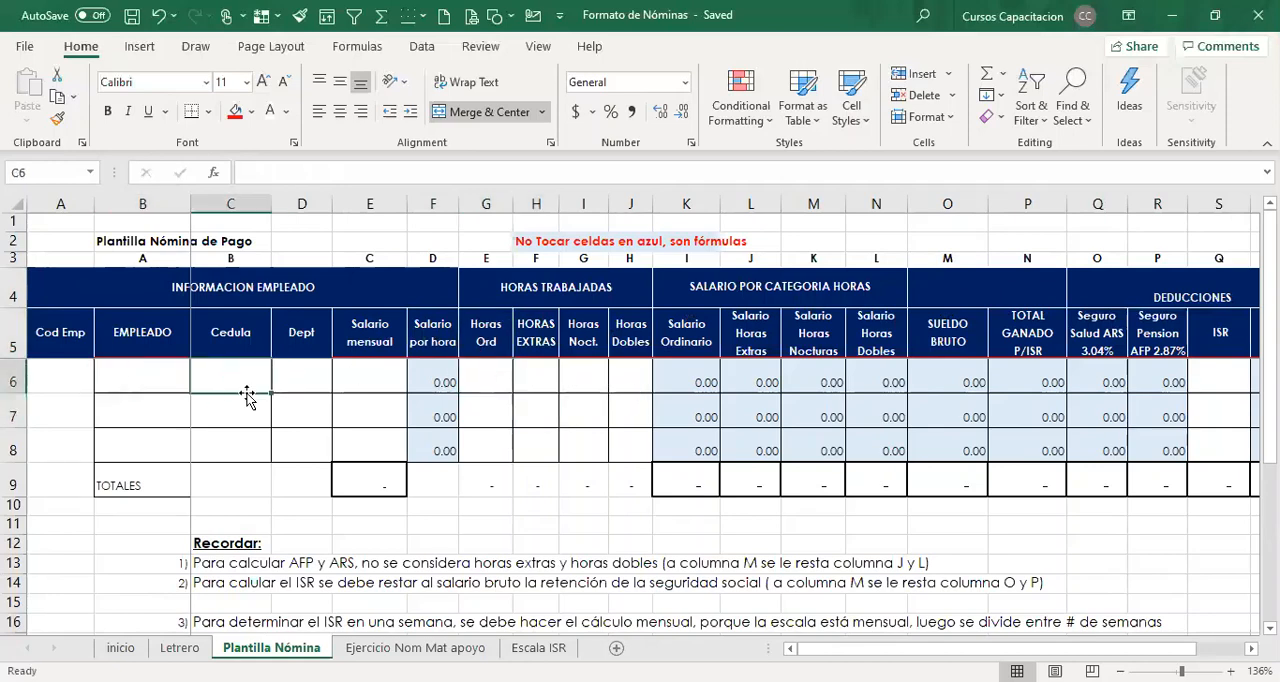
pyautogui.click(248, 411)
pyautogui.click(529, 418)
pyautogui.click(500, 409)
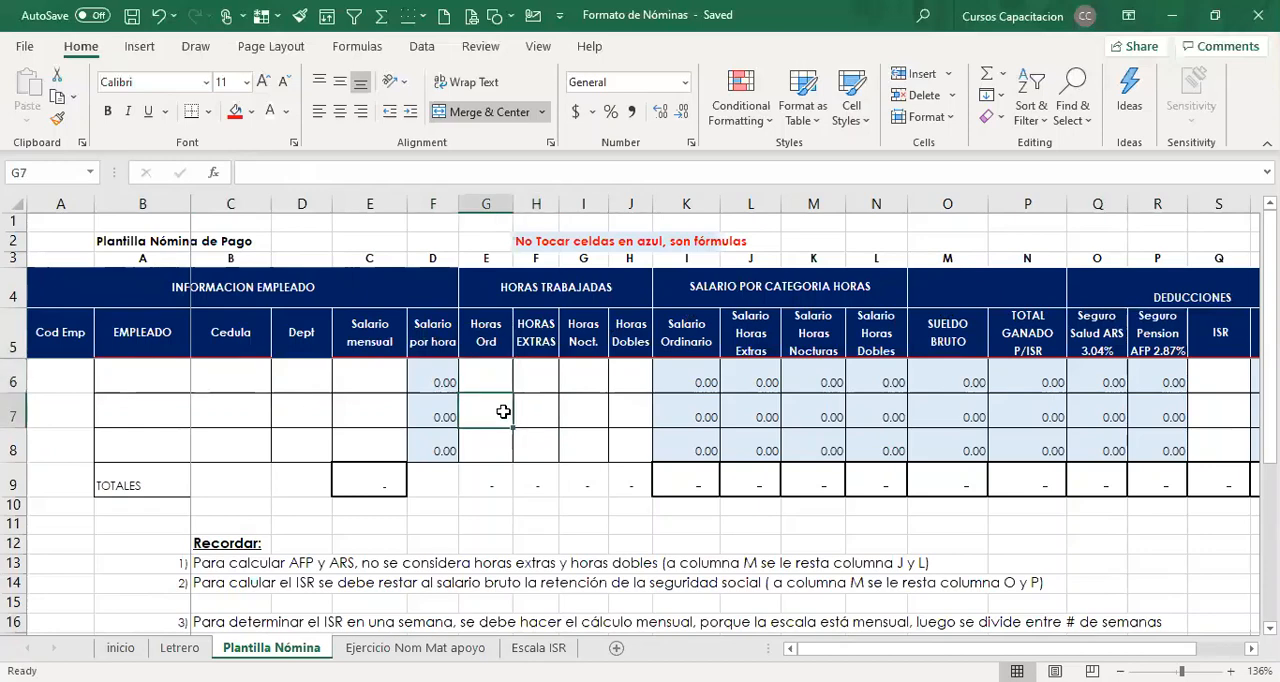
# Examine the formulas in the blue SALARIO POR CATEGORIA HORAS cells across rows 6 to 8.
pyautogui.click(688, 378)
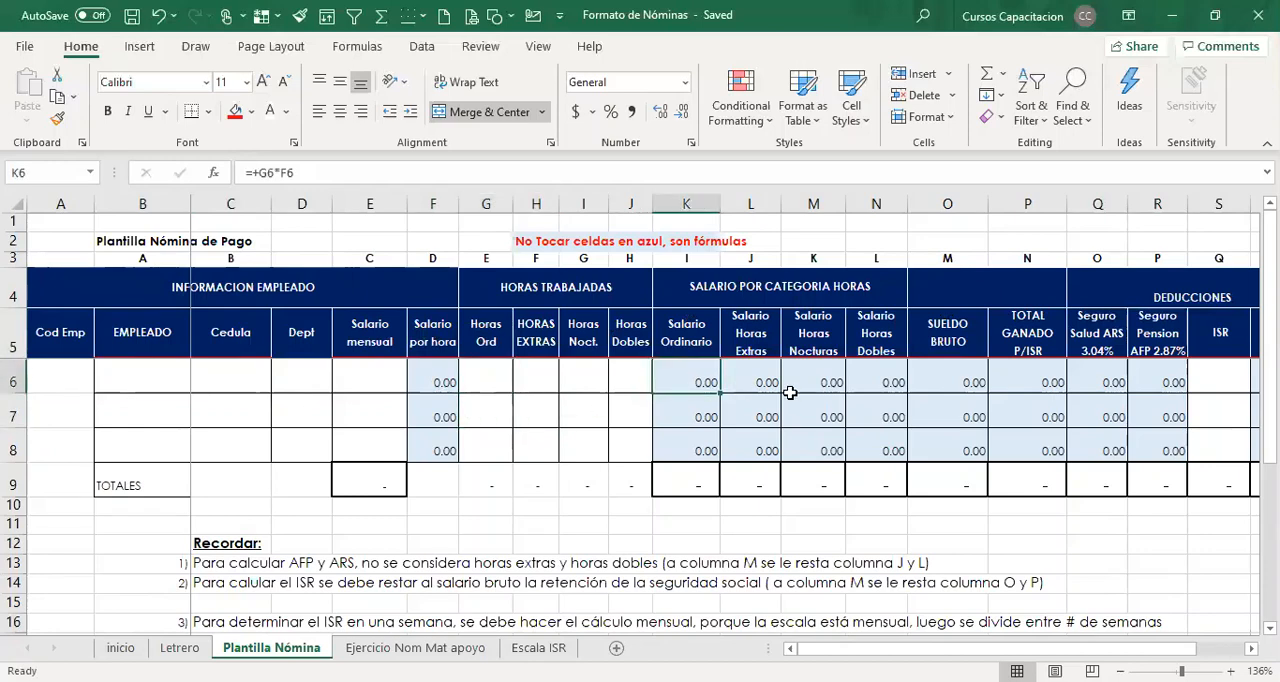
pyautogui.click(805, 388)
pyautogui.click(860, 387)
pyautogui.click(888, 418)
pyautogui.click(808, 419)
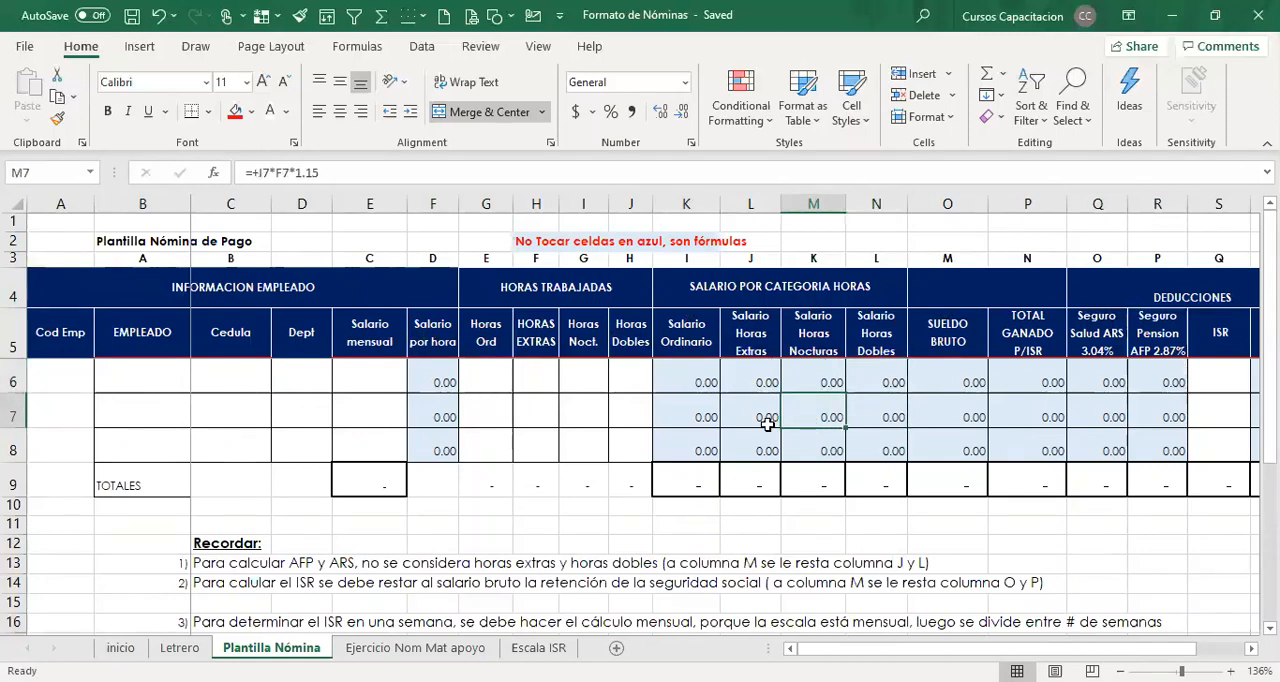
pyautogui.click(764, 420)
pyautogui.click(709, 414)
pyautogui.click(709, 443)
pyautogui.click(750, 440)
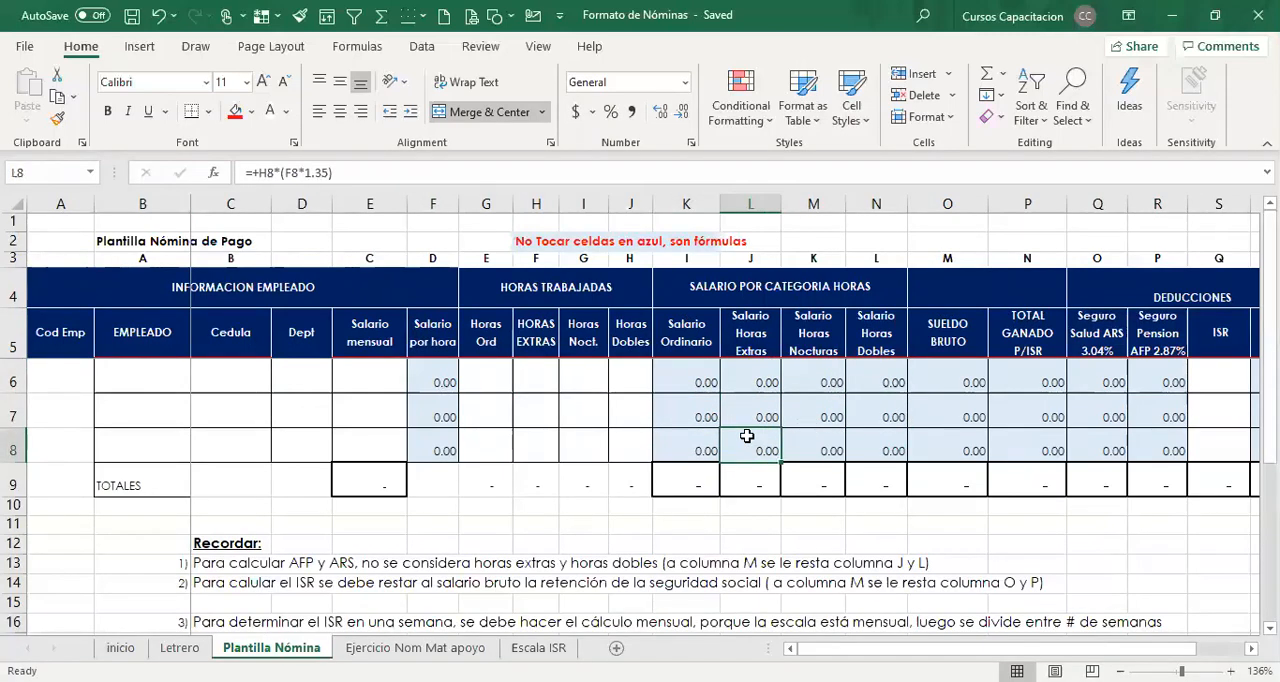
# Go through row 6's worked-hours entry cells, from Horas Ord to Horas Dobles, and the adjoining Salario Ordinario formula.
pyautogui.click(501, 374)
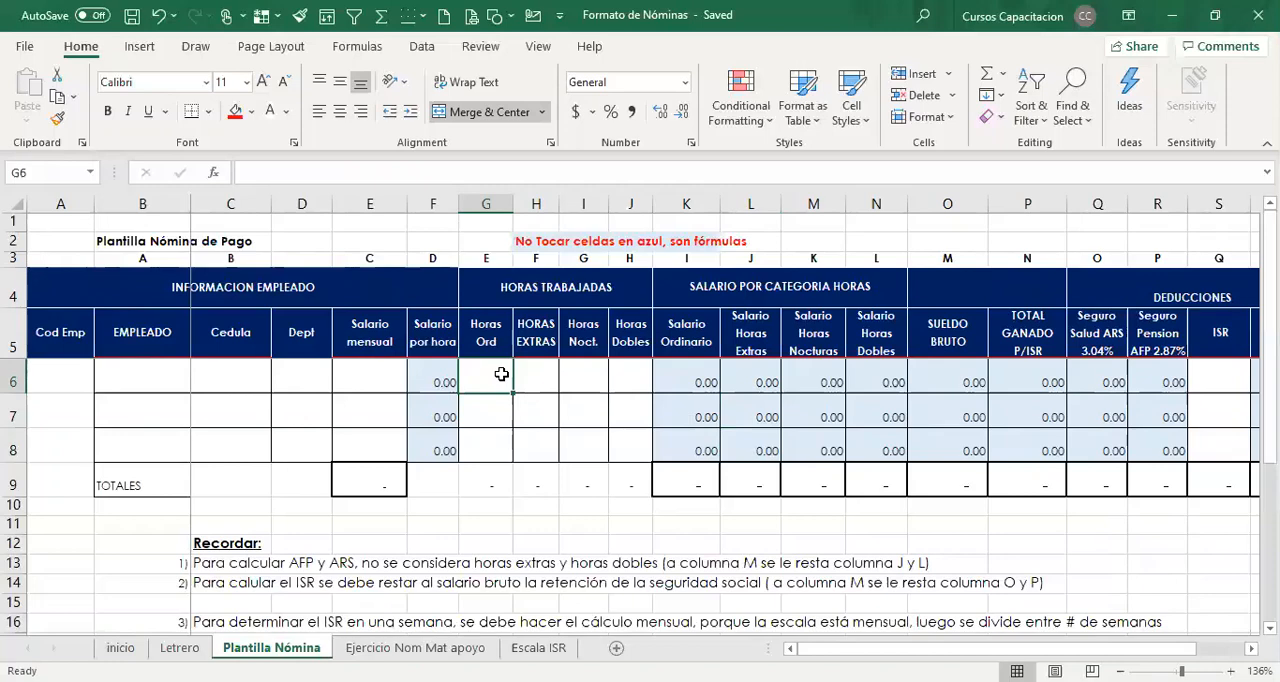
pyautogui.press('Right')
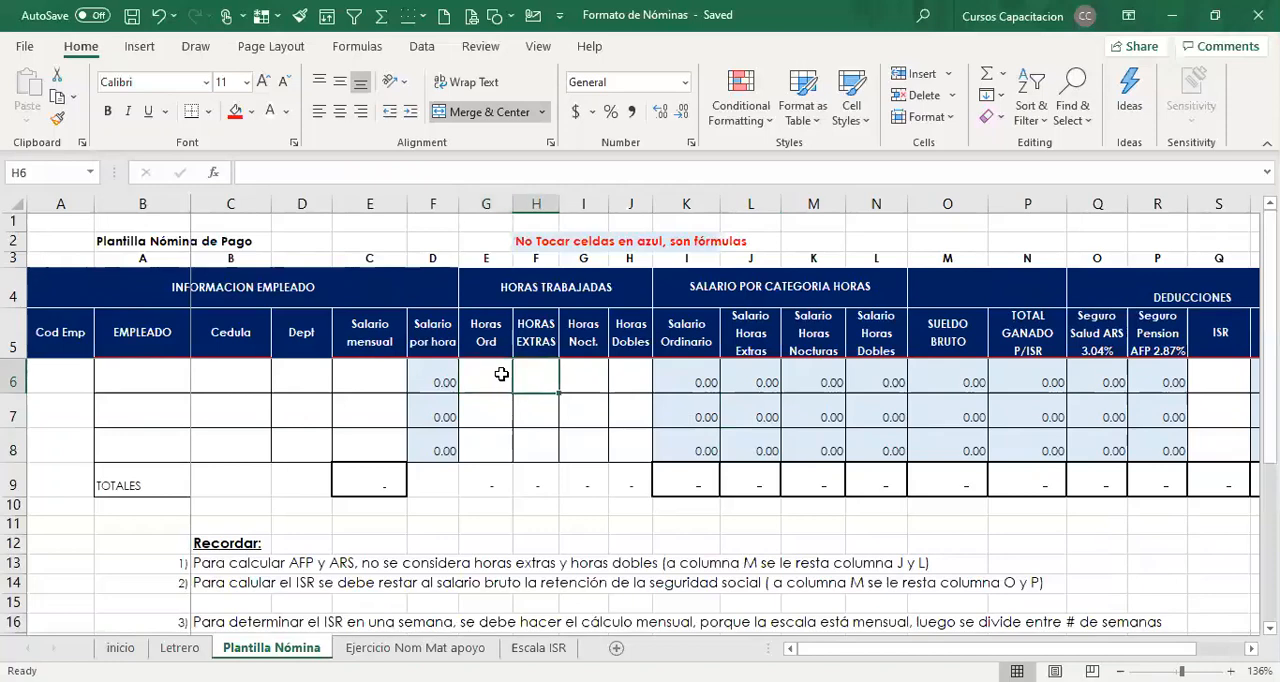
pyautogui.press('Right')
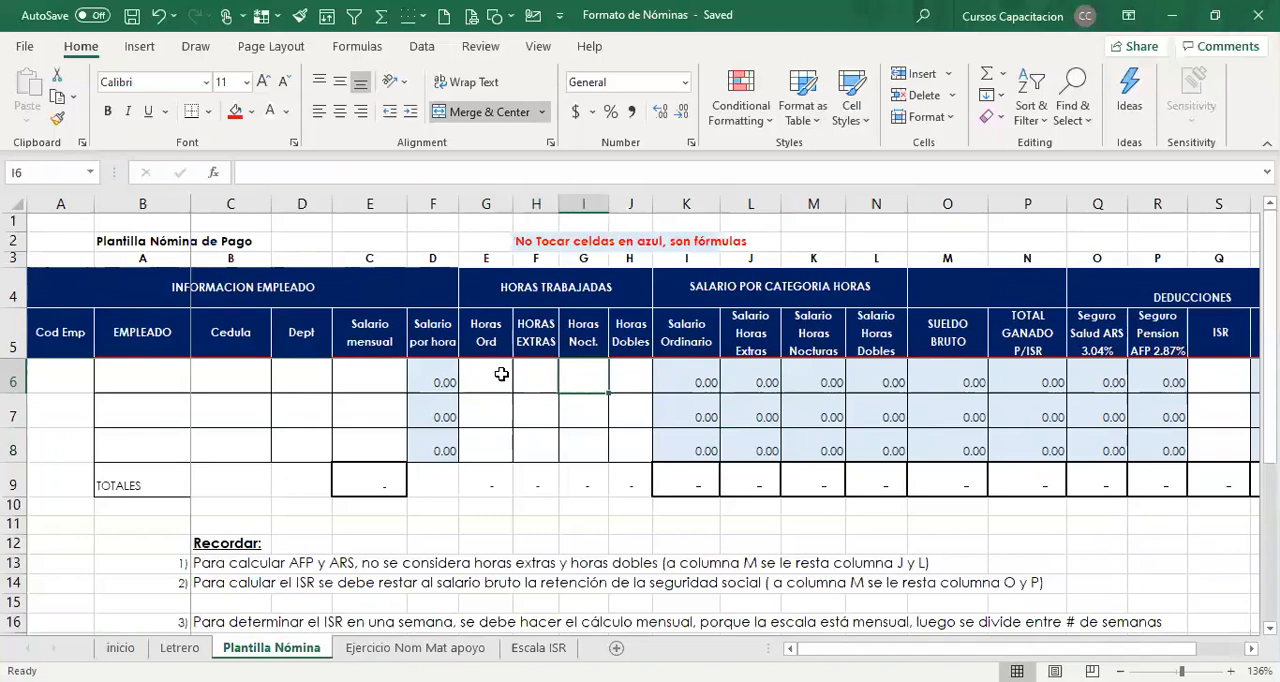
pyautogui.press('Right')
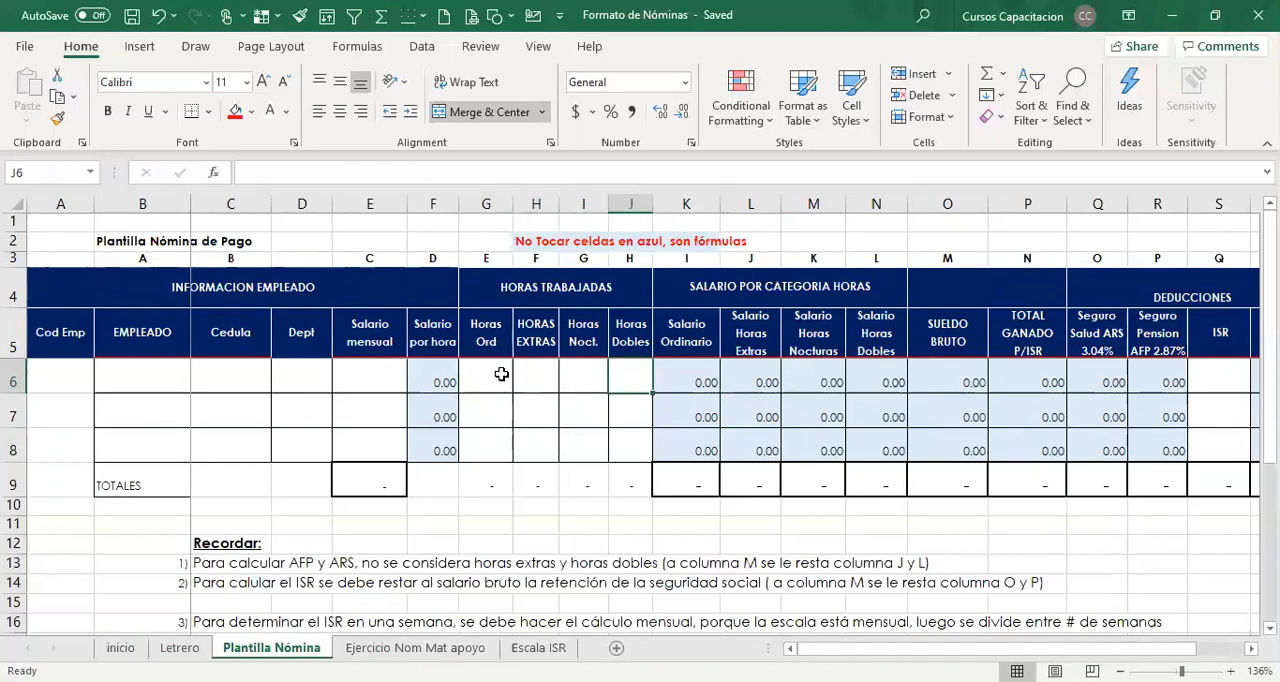
pyautogui.press('Right')
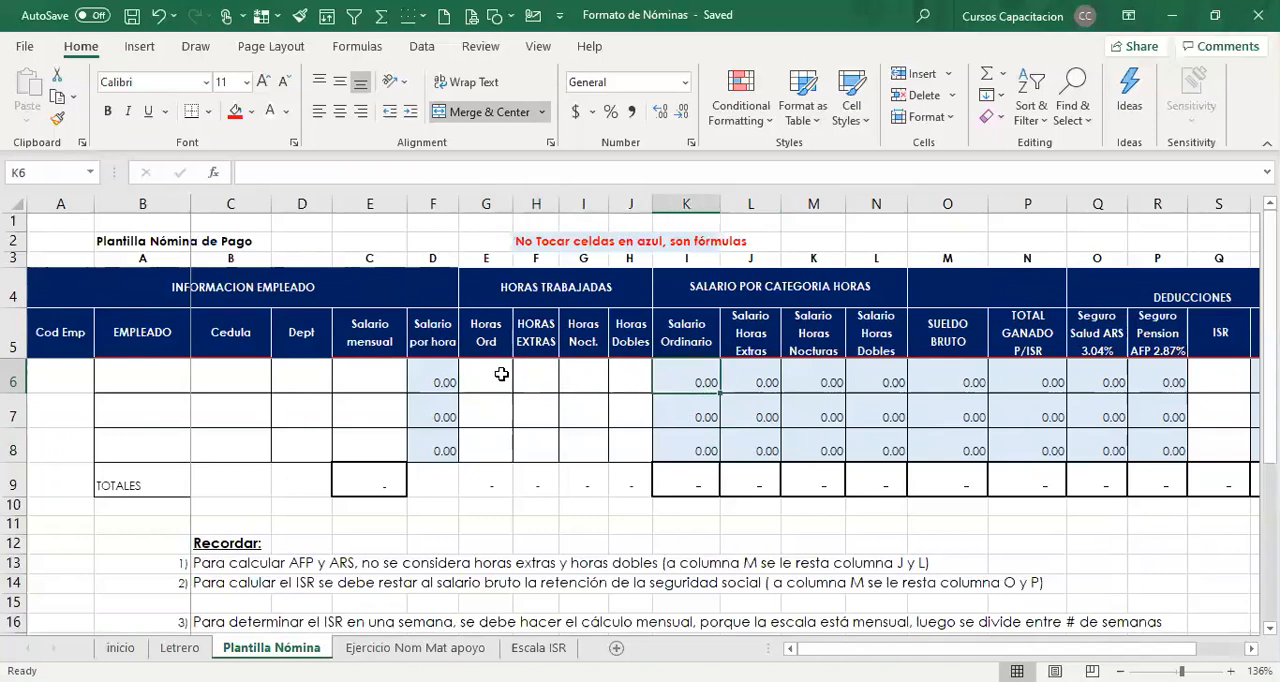
pyautogui.press('Left')
pyautogui.press('Left')
pyautogui.press('Left')
pyautogui.press('Left')
pyautogui.press('Left')
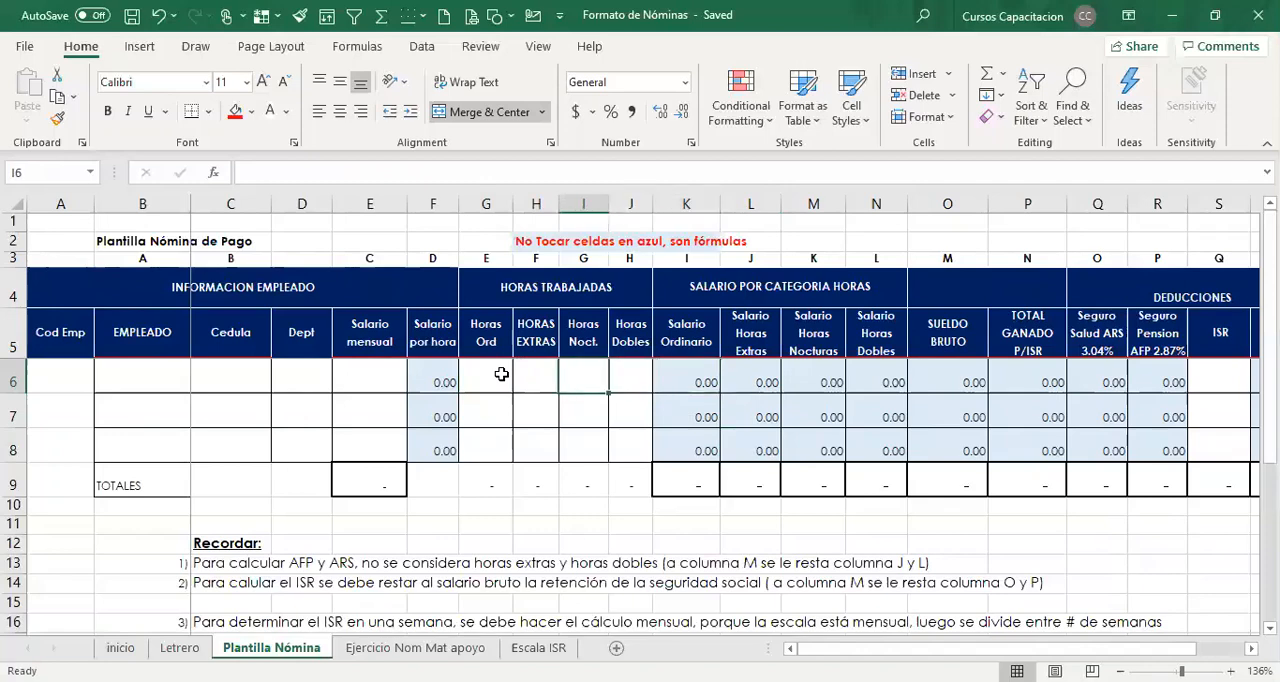
# Enter 18000 as row 6's Salario mensual and check the Salario por hora formula beside it.
pyautogui.press('Left')
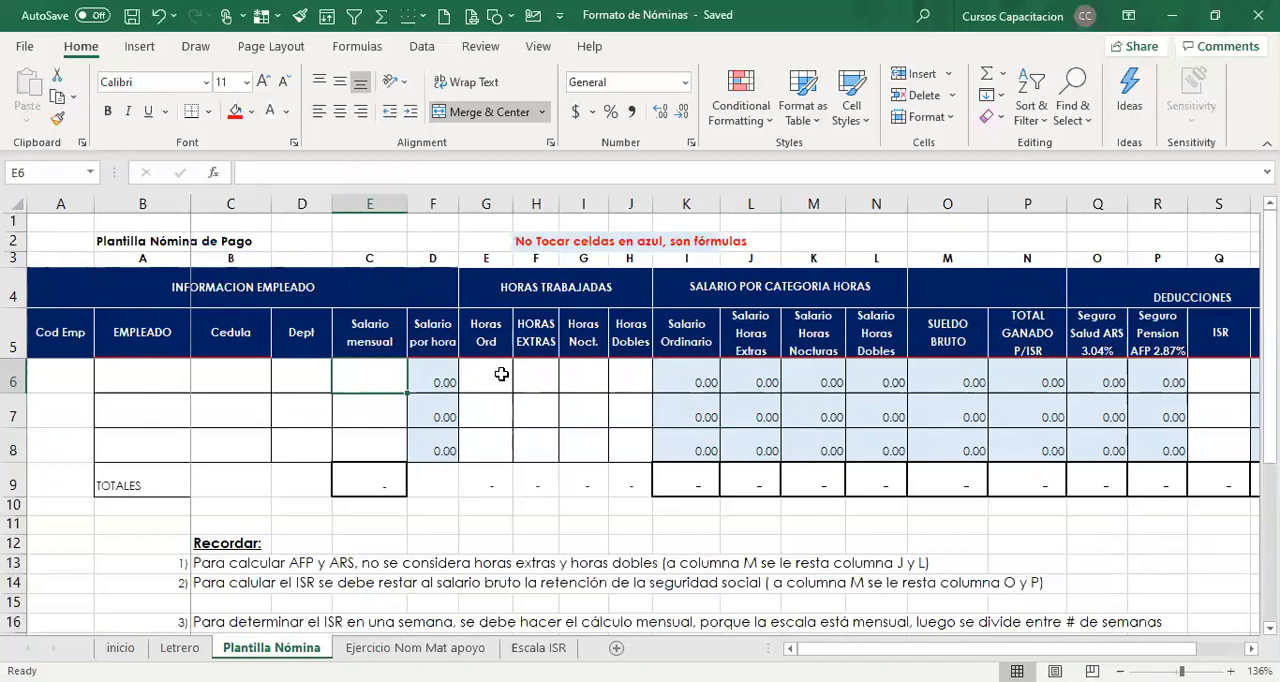
pyautogui.write('18000')
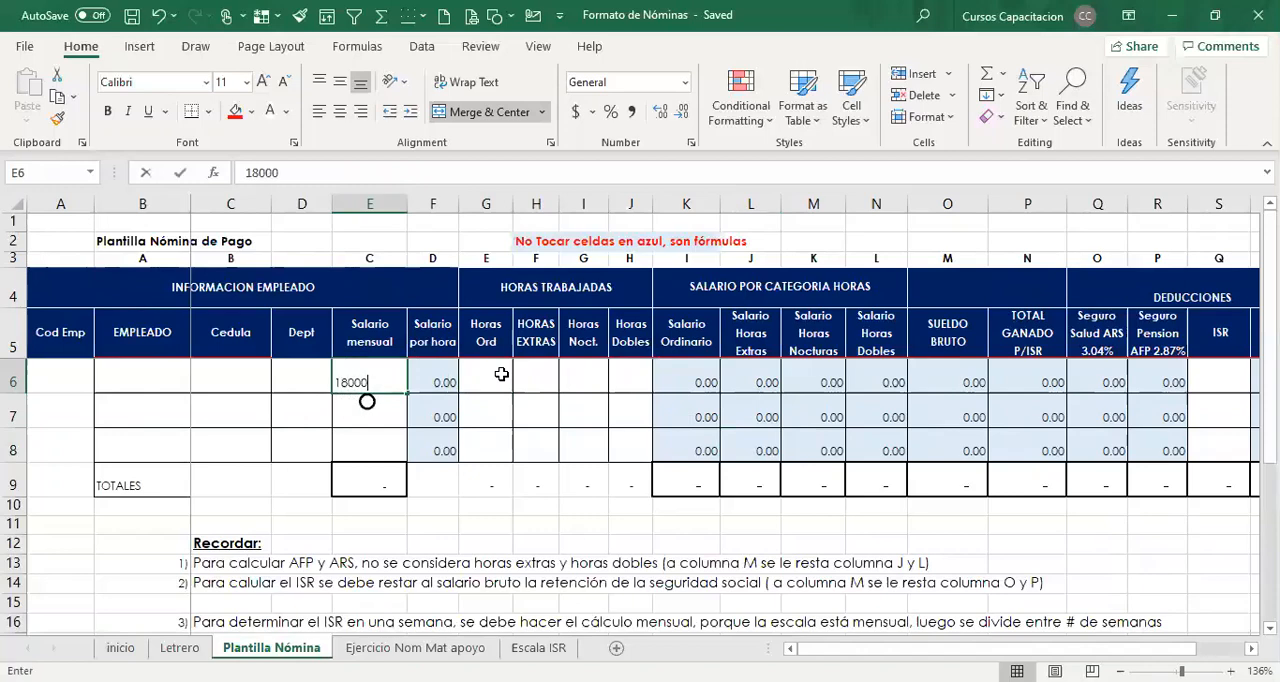
pyautogui.press('Return')
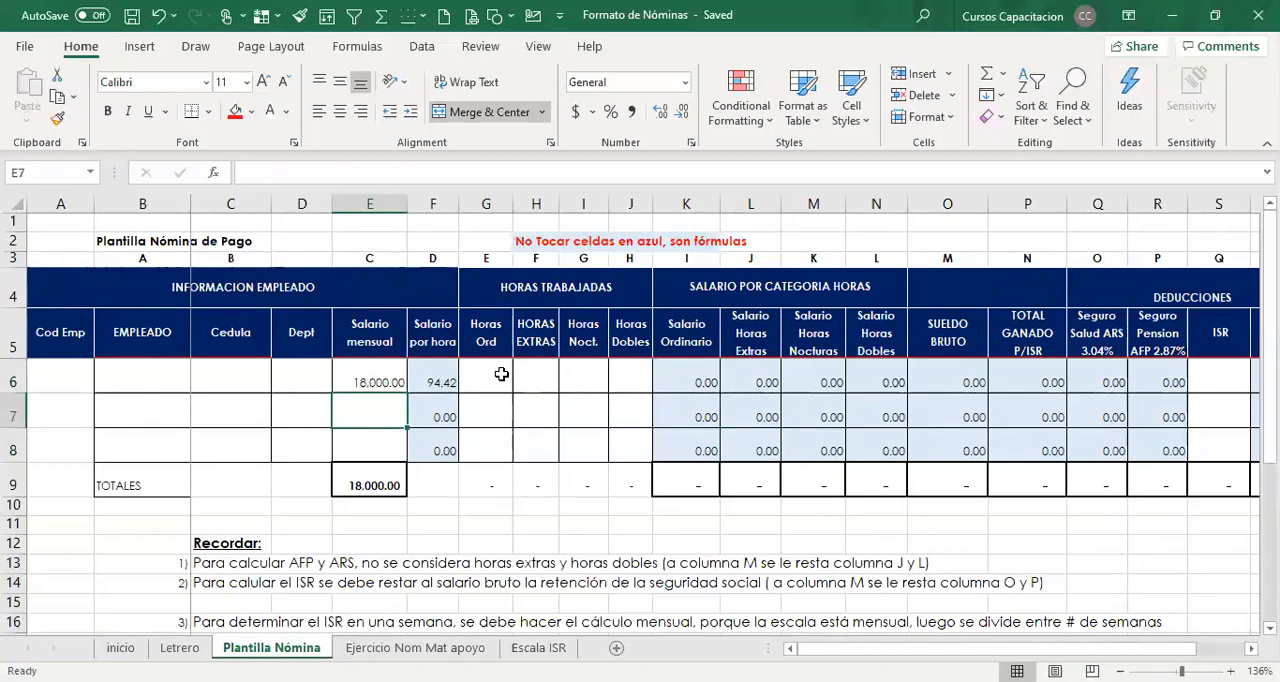
pyautogui.click(436, 380)
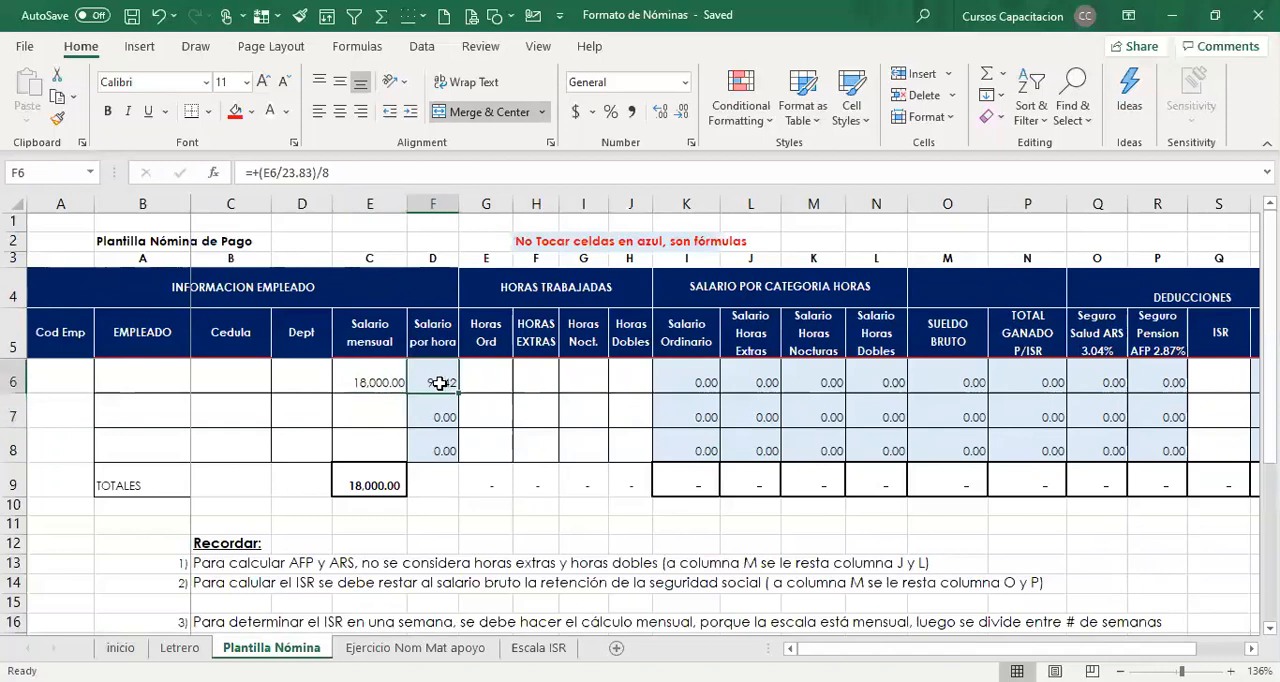
# Enter 25 as row 6's Horas Ord and check the Salario Ordinario formula.
pyautogui.click(490, 387)
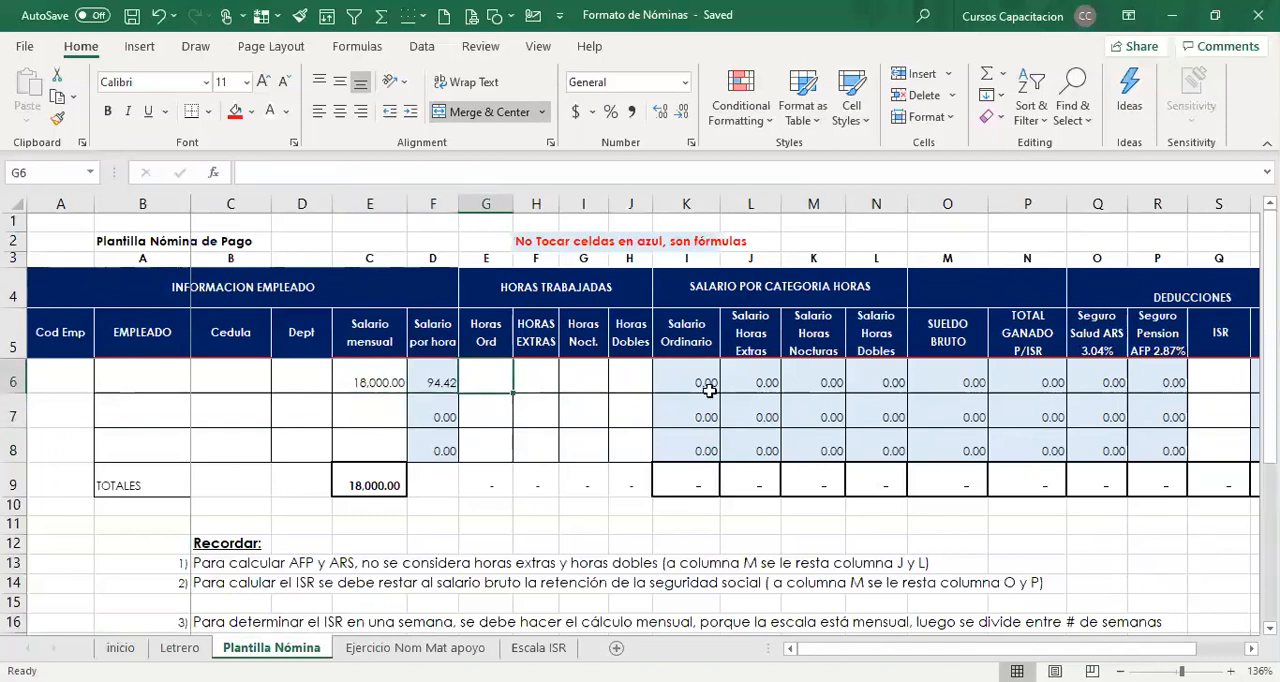
pyautogui.write('25')
pyautogui.press('Return')
pyautogui.click(704, 382)
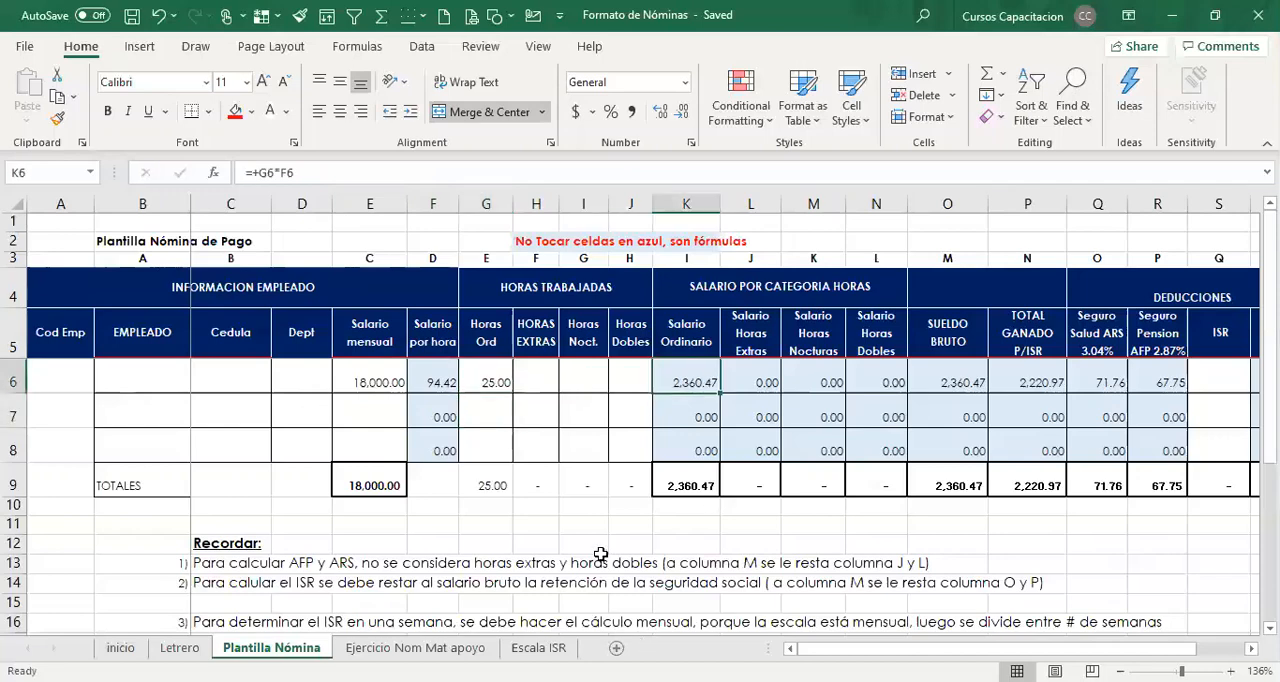
# Clear the trial values from row 6's Horas Ord and Salario mensual cells.
pyautogui.click(494, 383)
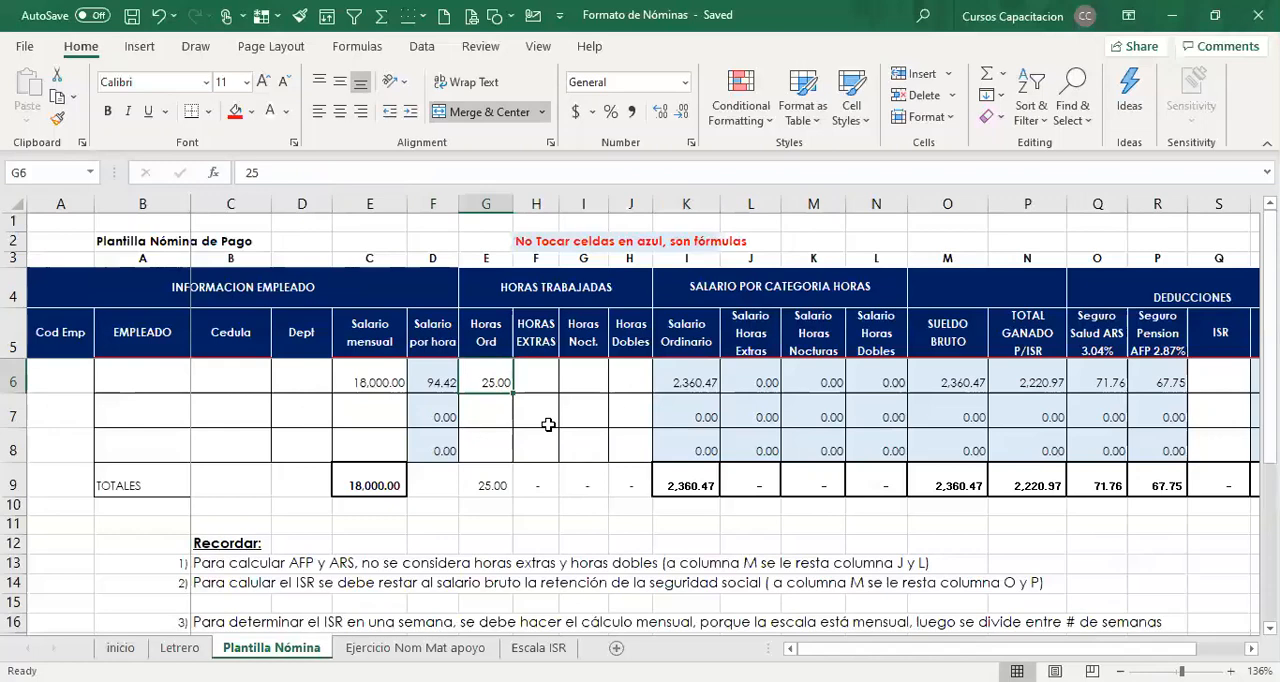
pyautogui.press('Delete')
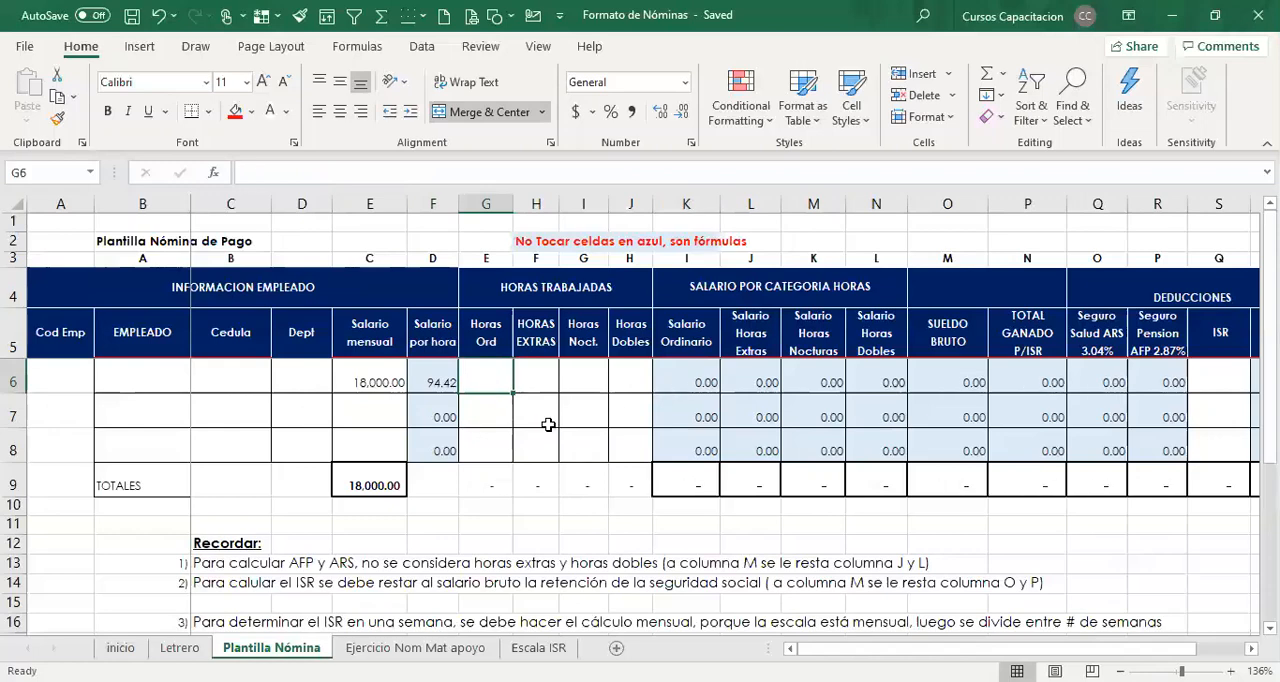
pyautogui.click(375, 388)
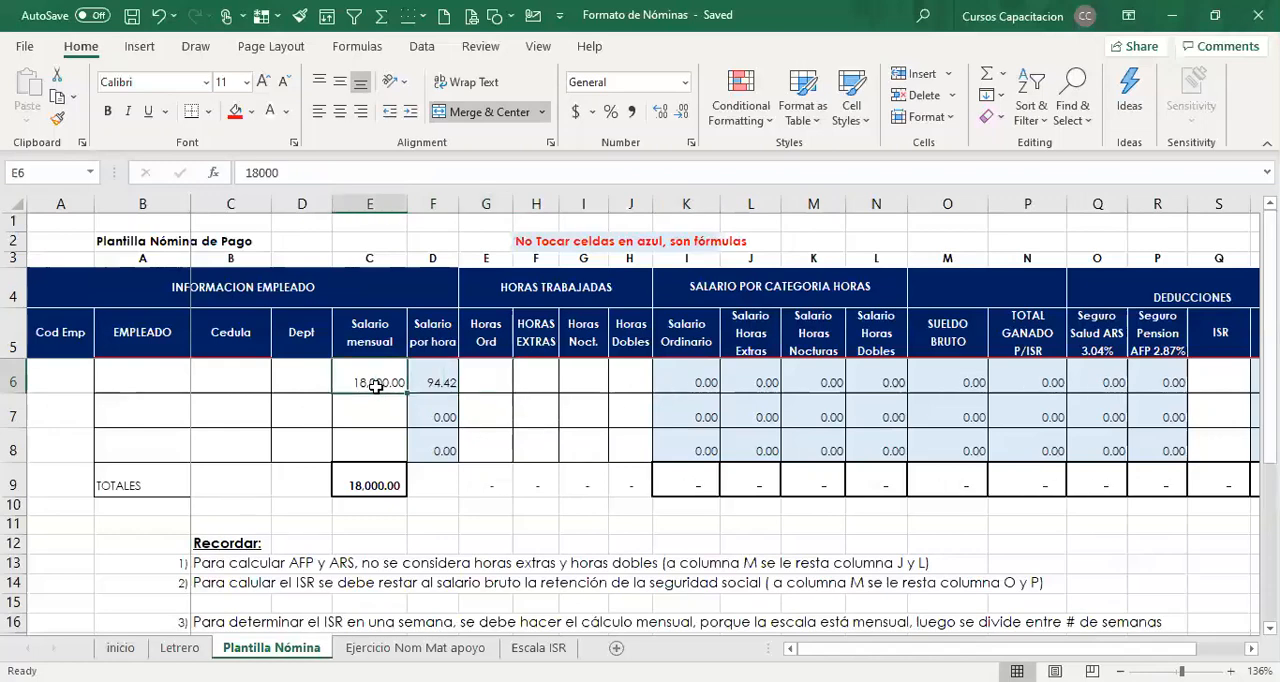
pyautogui.press('Delete')
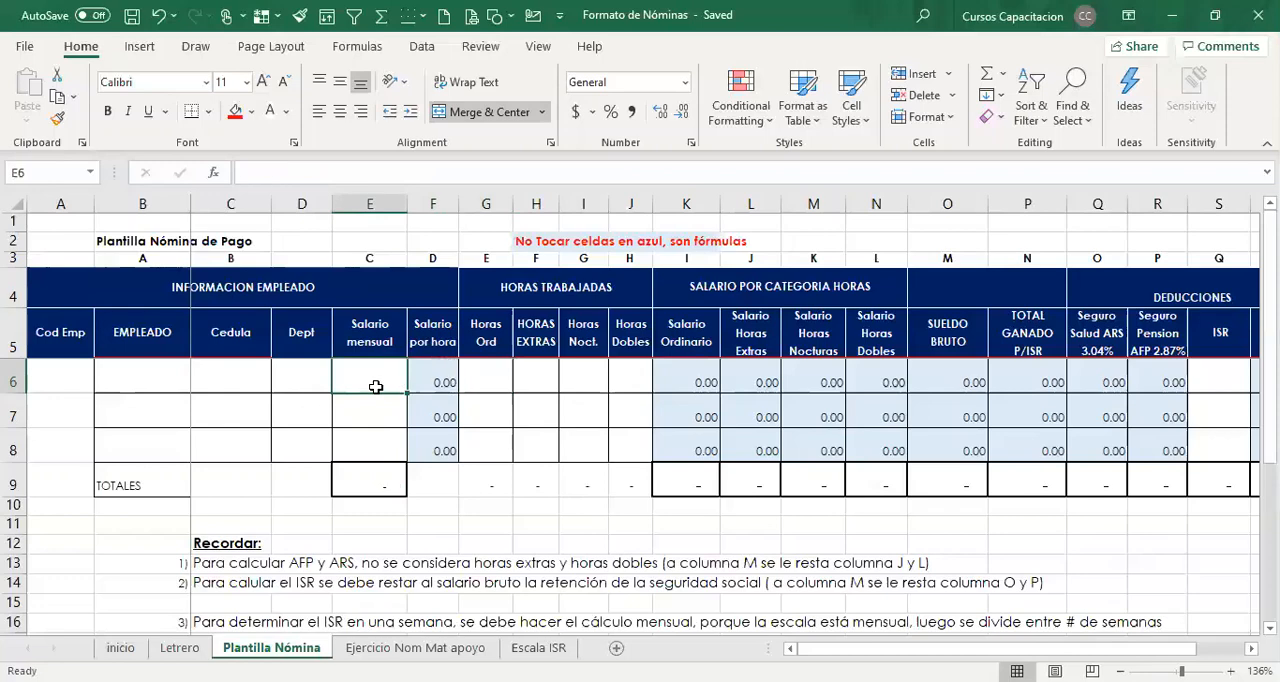
# Review the Salario por hora formula, the worked-hours headings, and row 6's SUELDO BRUTO and TOTAL GANADO P/ISR formulas.
pyautogui.click(426, 430)
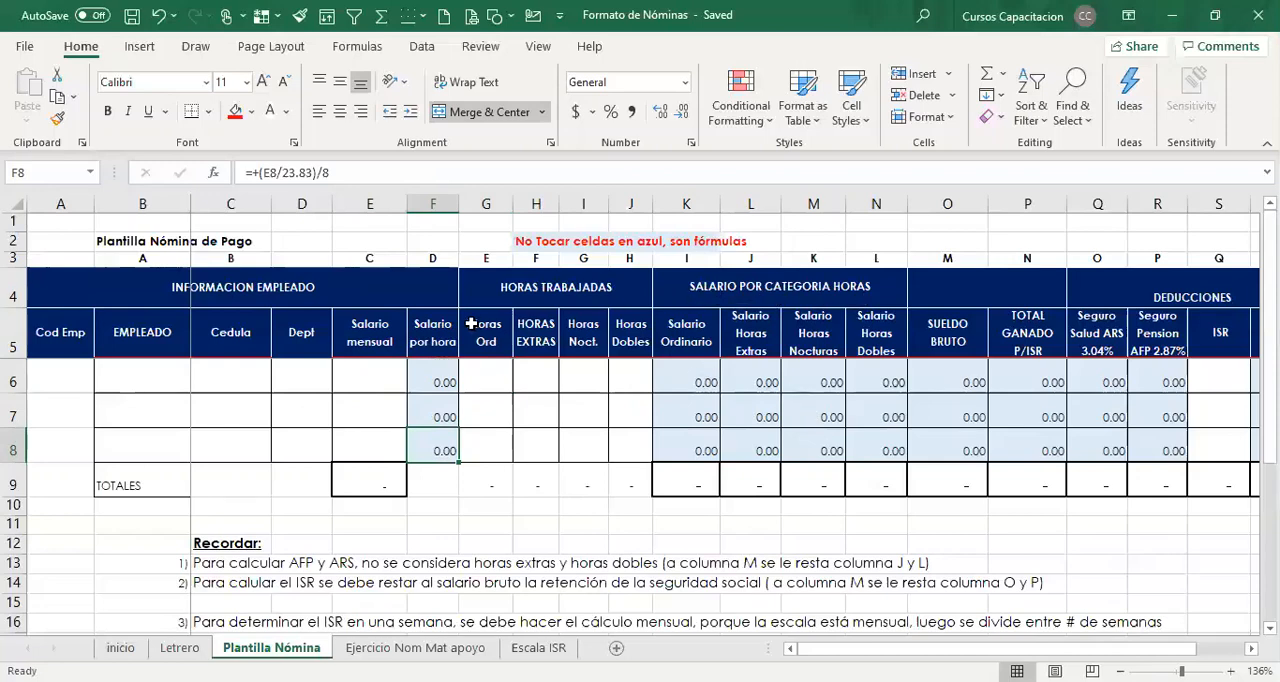
pyautogui.moveTo(472, 324); pyautogui.dragTo(633, 342)
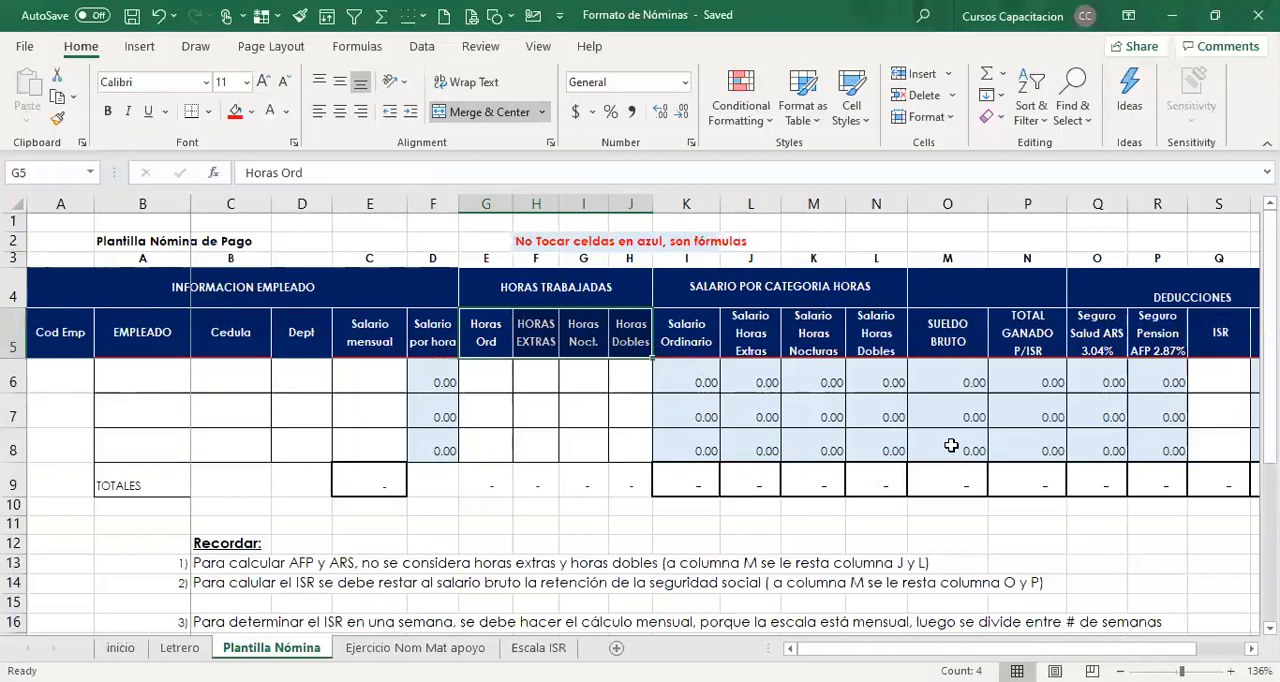
pyautogui.hscroll(2, 823, 380)
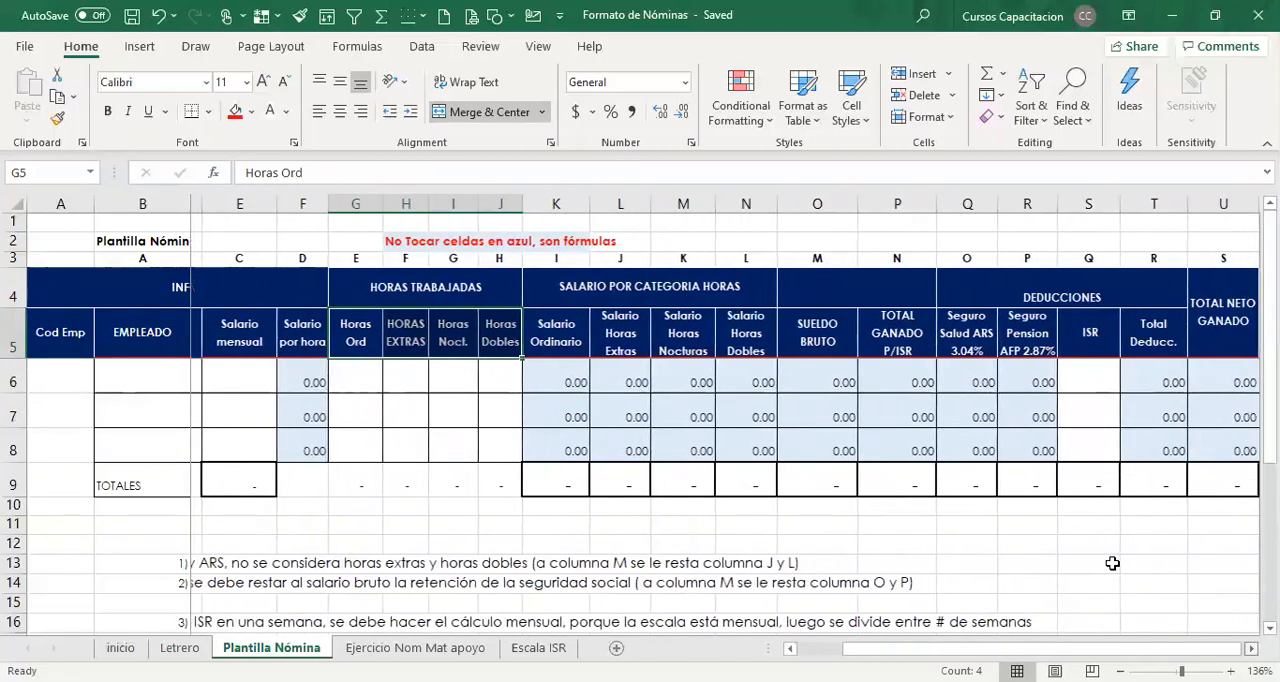
pyautogui.click(823, 380)
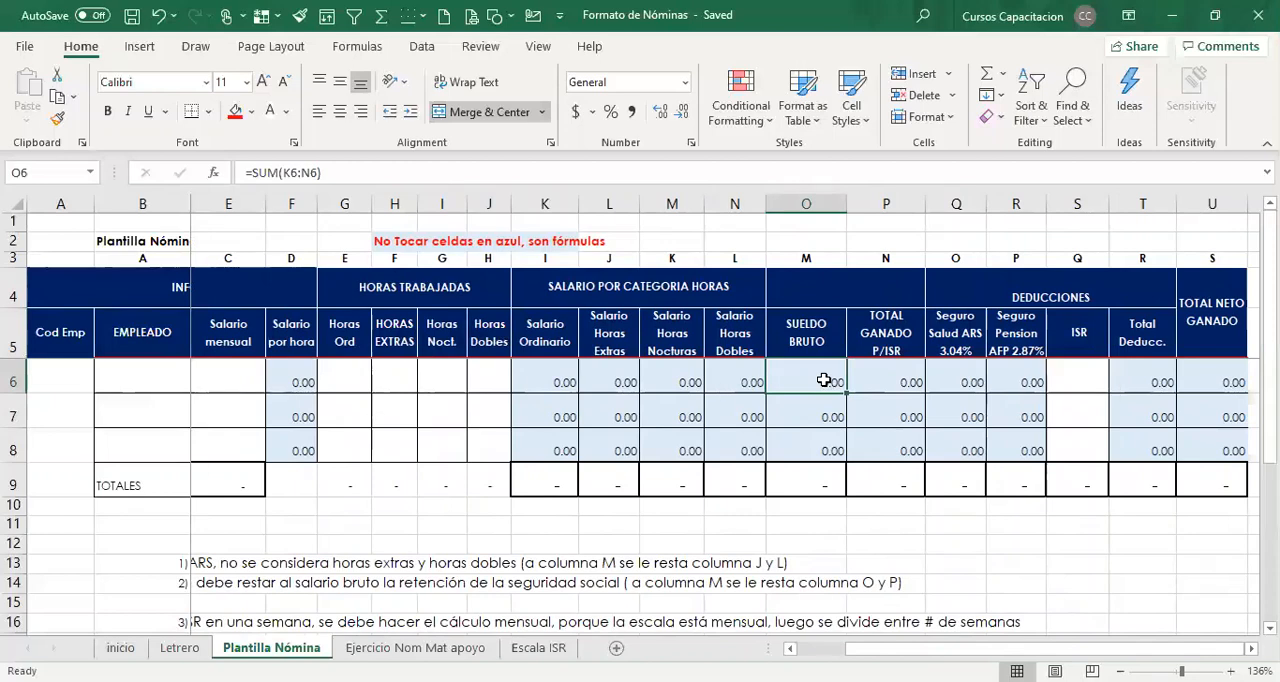
pyautogui.click(889, 382)
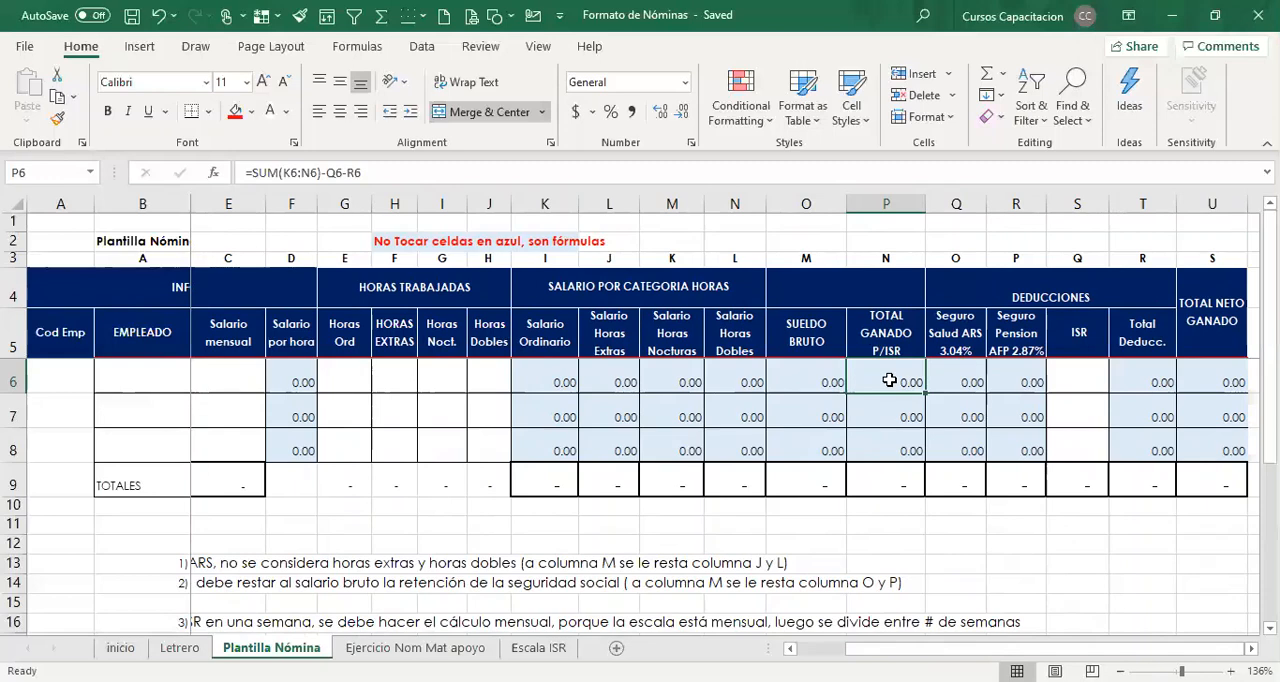
# Go through row 6's deduction cells, from Seguro Salud ARS to Total Deducc., and the adjoining TOTAL NETO GANADO cell.
pyautogui.click(966, 380)
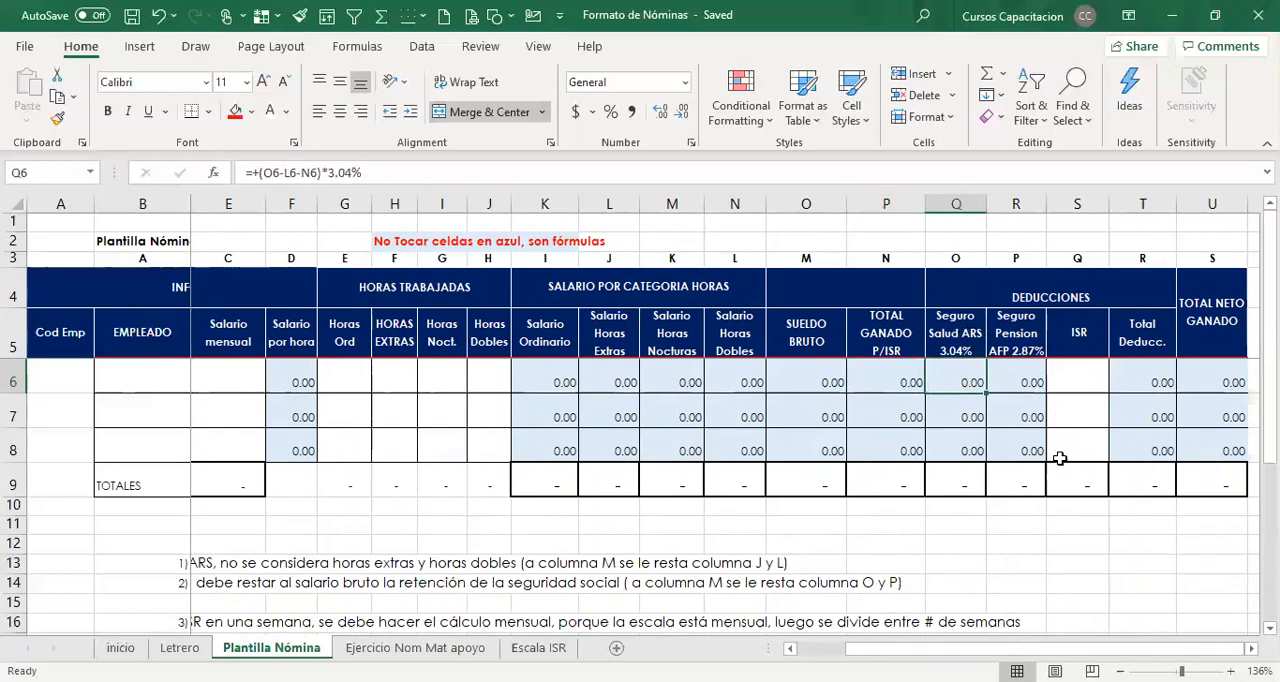
pyautogui.press('Right')
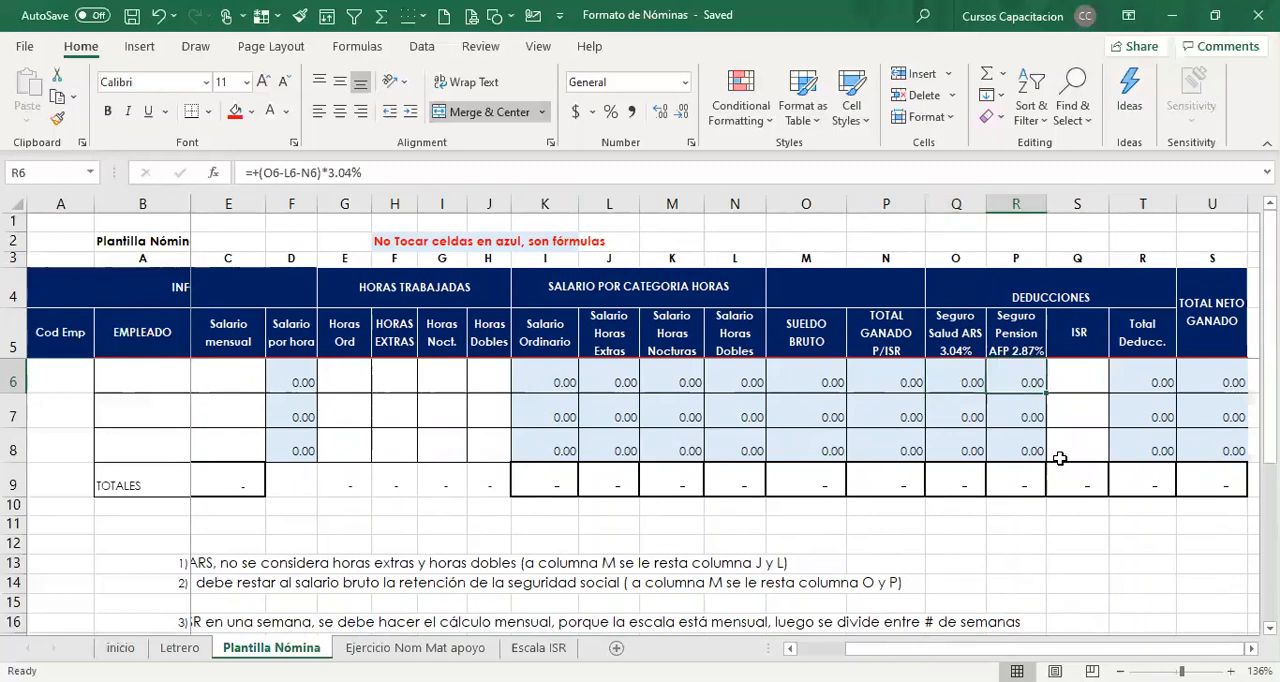
pyautogui.press('Right')
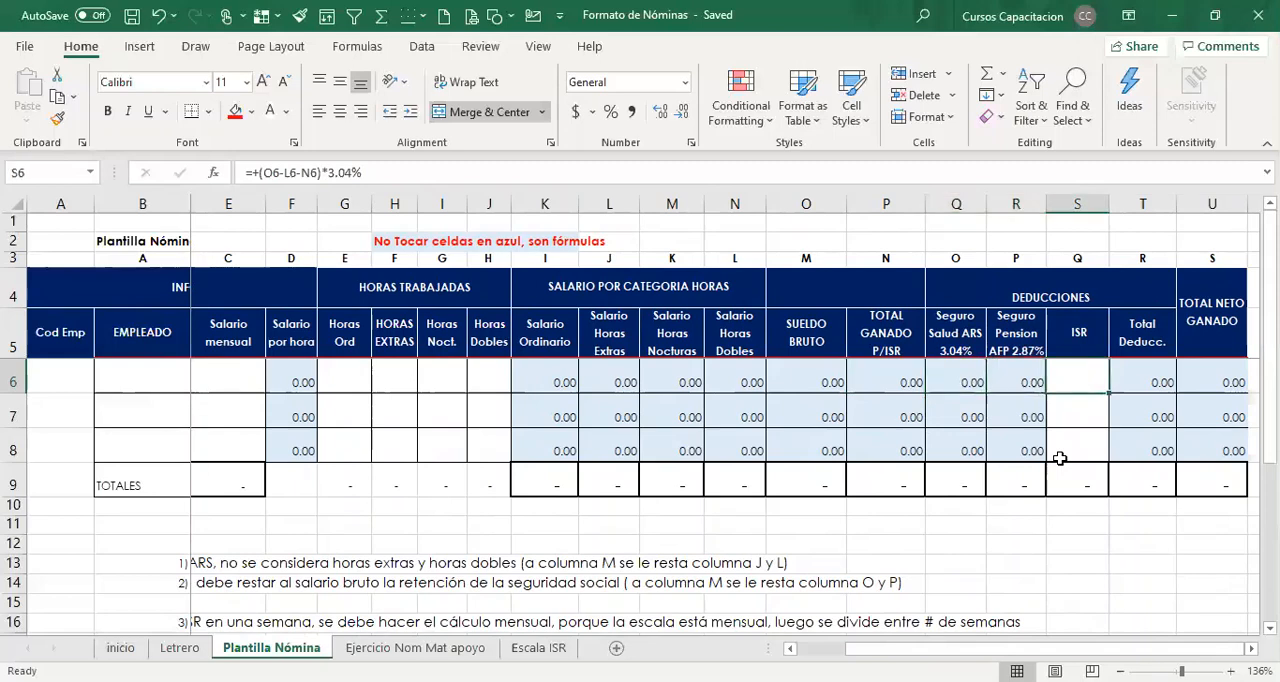
pyautogui.press('Right')
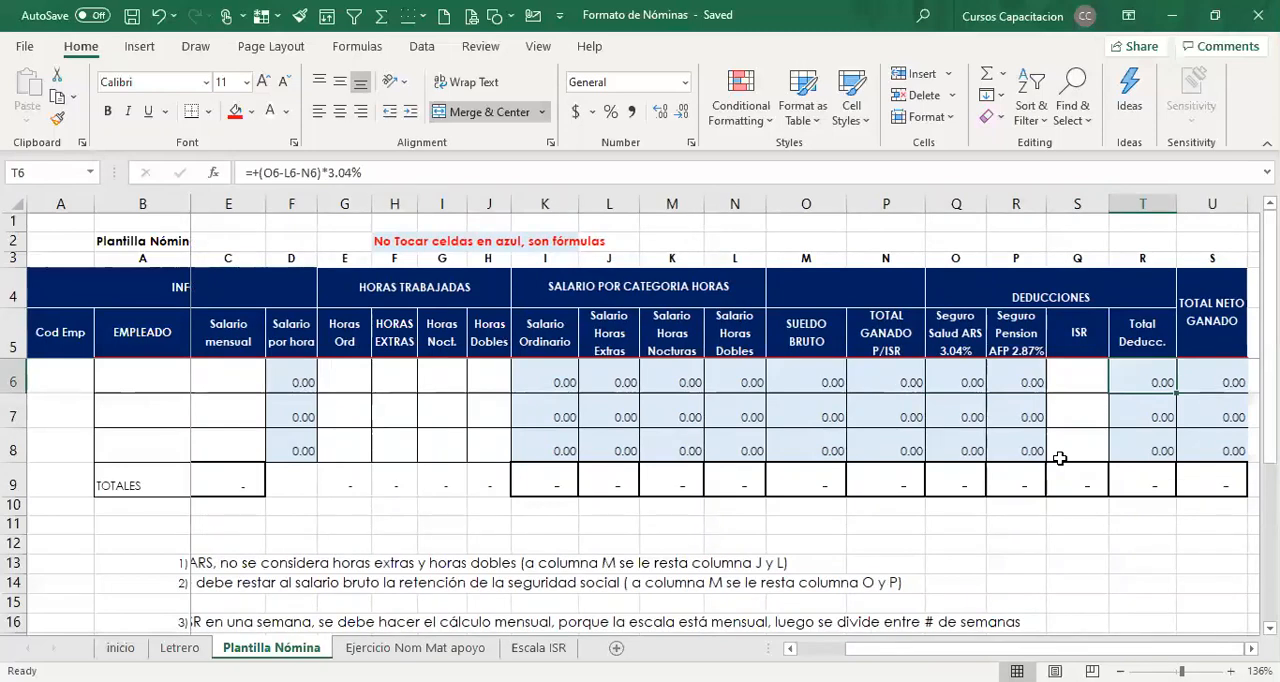
pyautogui.press('Right')
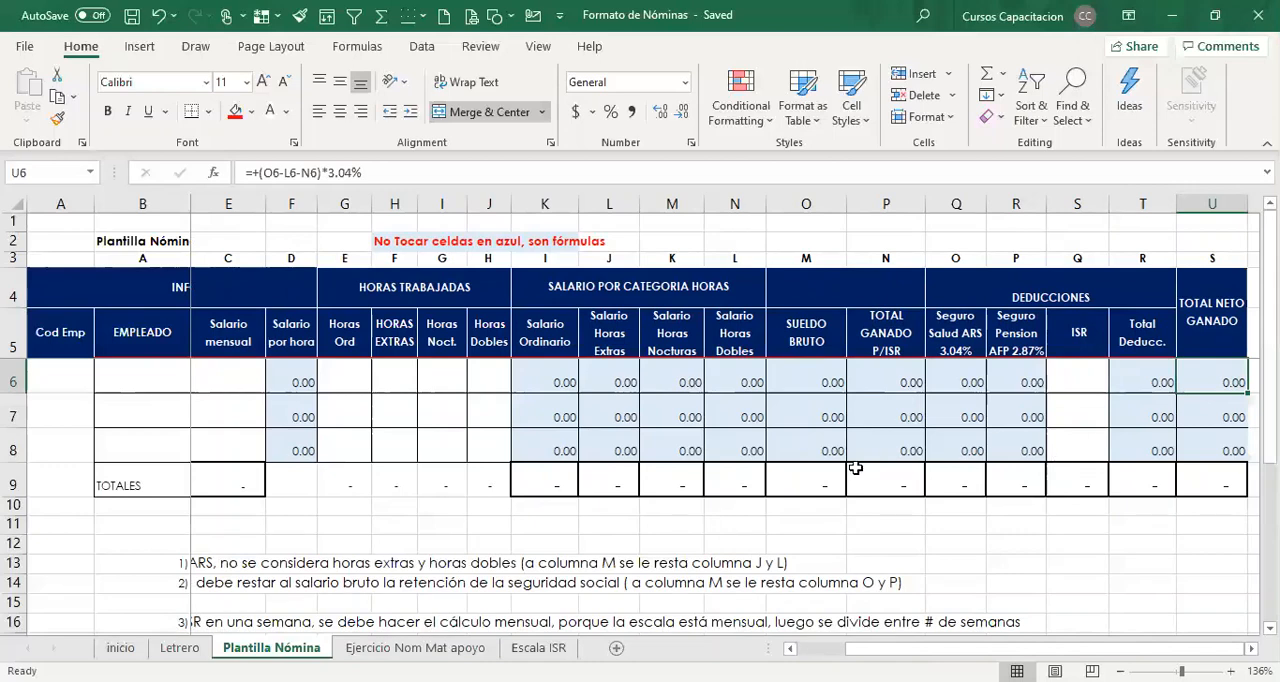
# Inspect row 6's SUELDO BRUTO cell and the cells referenced by the TOTAL NETO GANADO formula.
pyautogui.click(817, 380)
pyautogui.click(1225, 381)
pyautogui.write('=+O6-T6')
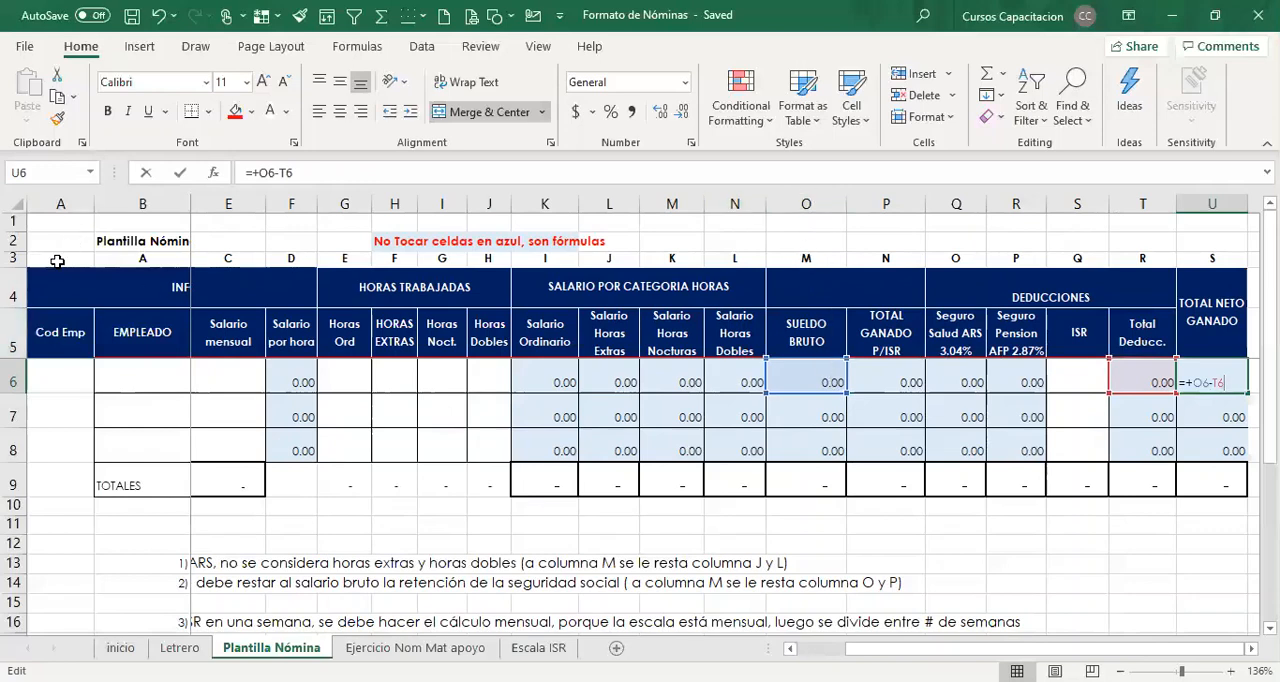
# Look over the reference letters A to E in row 3, discarding the stray entry in B3.
pyautogui.click(165, 257)
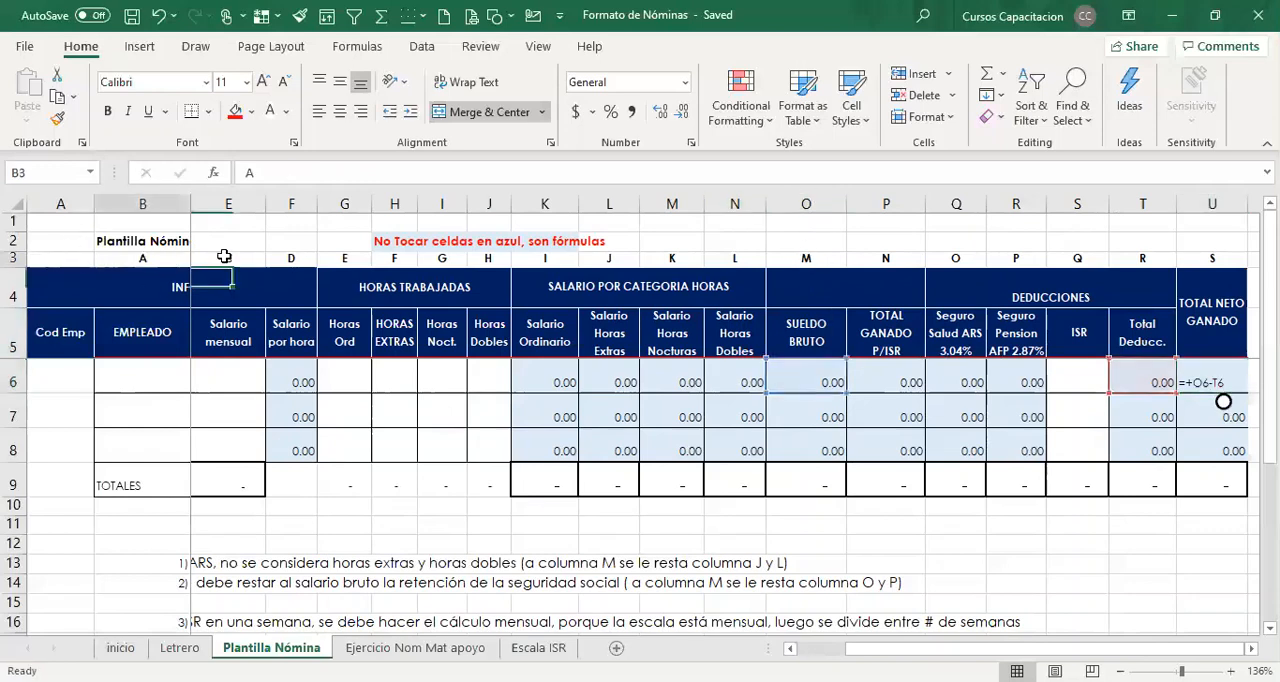
pyautogui.moveTo(224, 256); pyautogui.dragTo(486, 258)
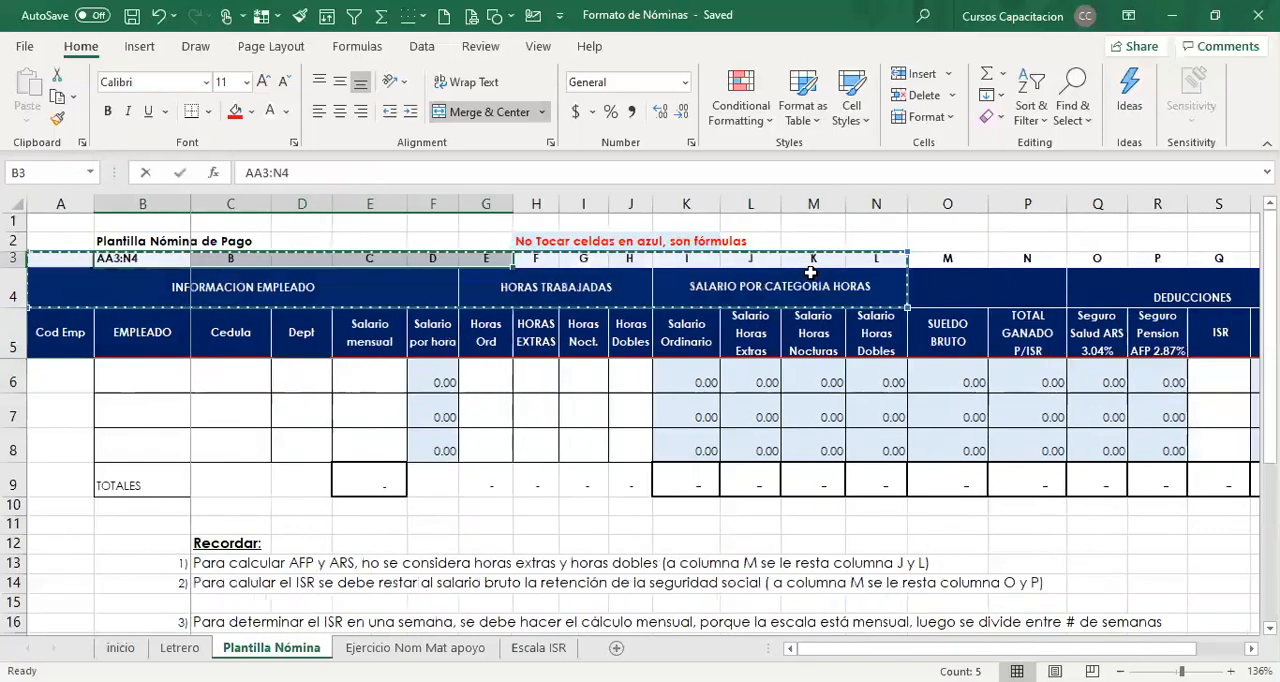
pyautogui.write('`')
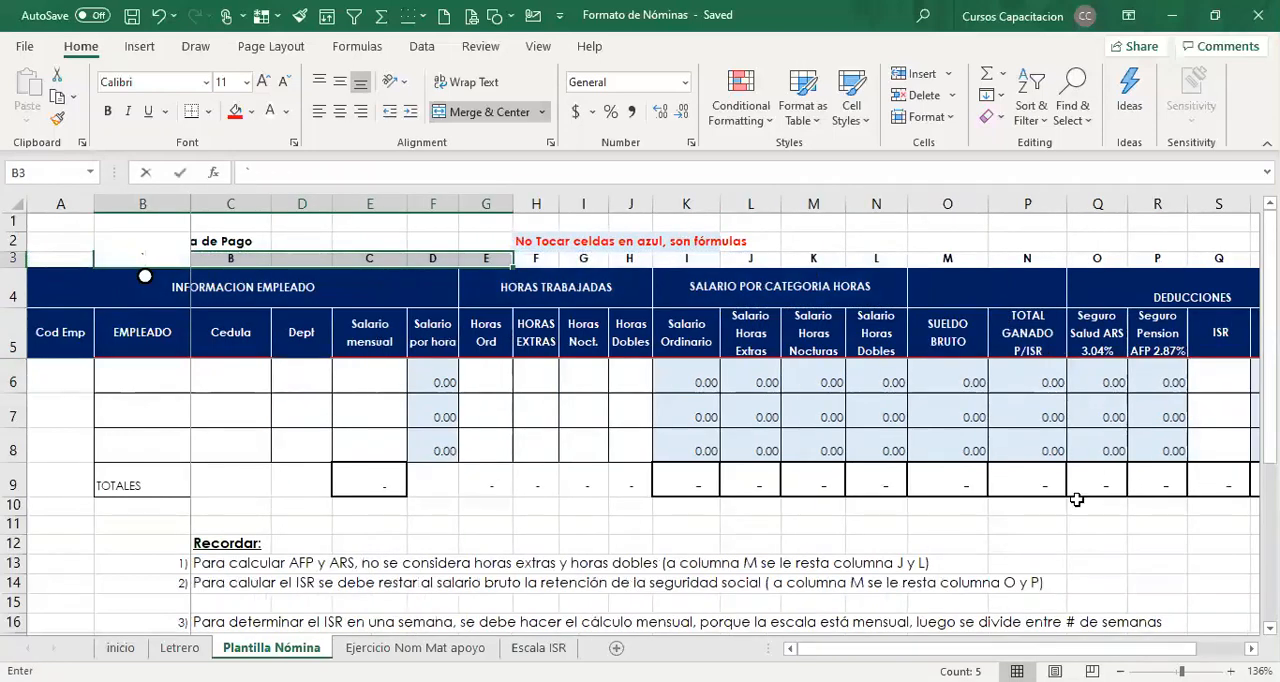
pyautogui.press('Escape')
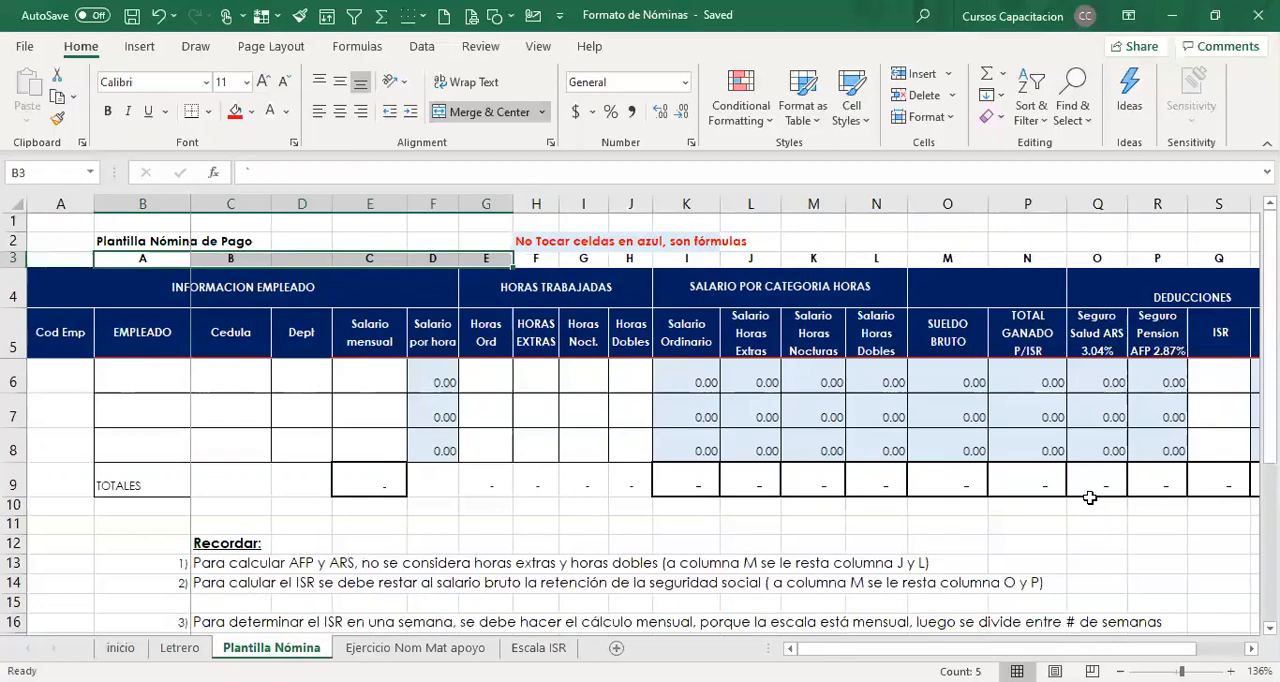
# Compare the cell references in row 6's TOTAL NETO GANADO formula with the lettered headings across the template.
pyautogui.hscroll(3, 725, 425)
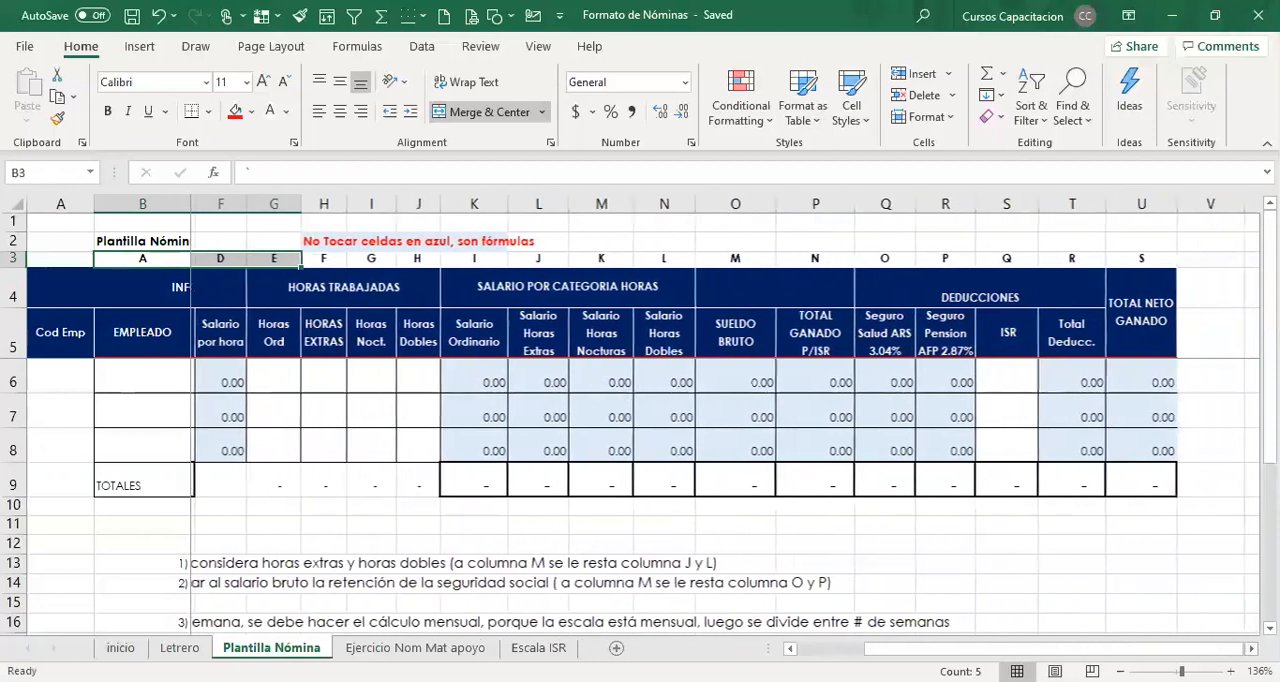
pyautogui.click(1145, 375)
pyautogui.doubleClick(1145, 375)
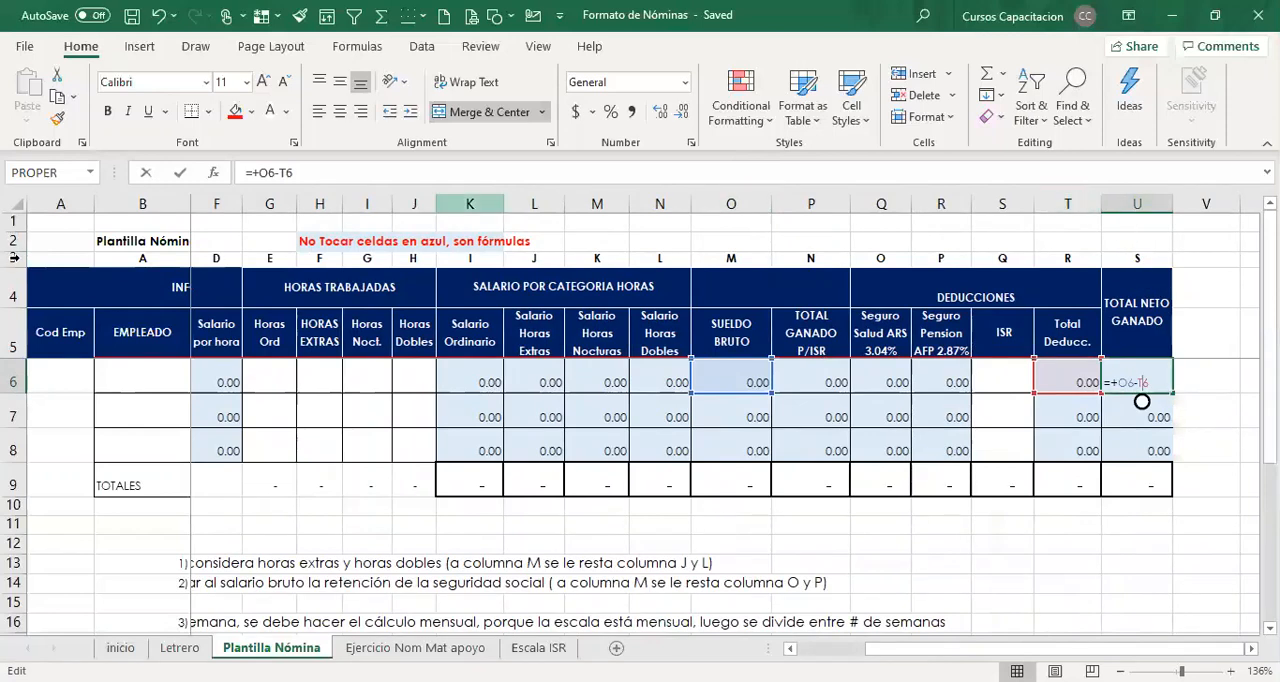
pyautogui.hscroll(-3, 1141, 401)
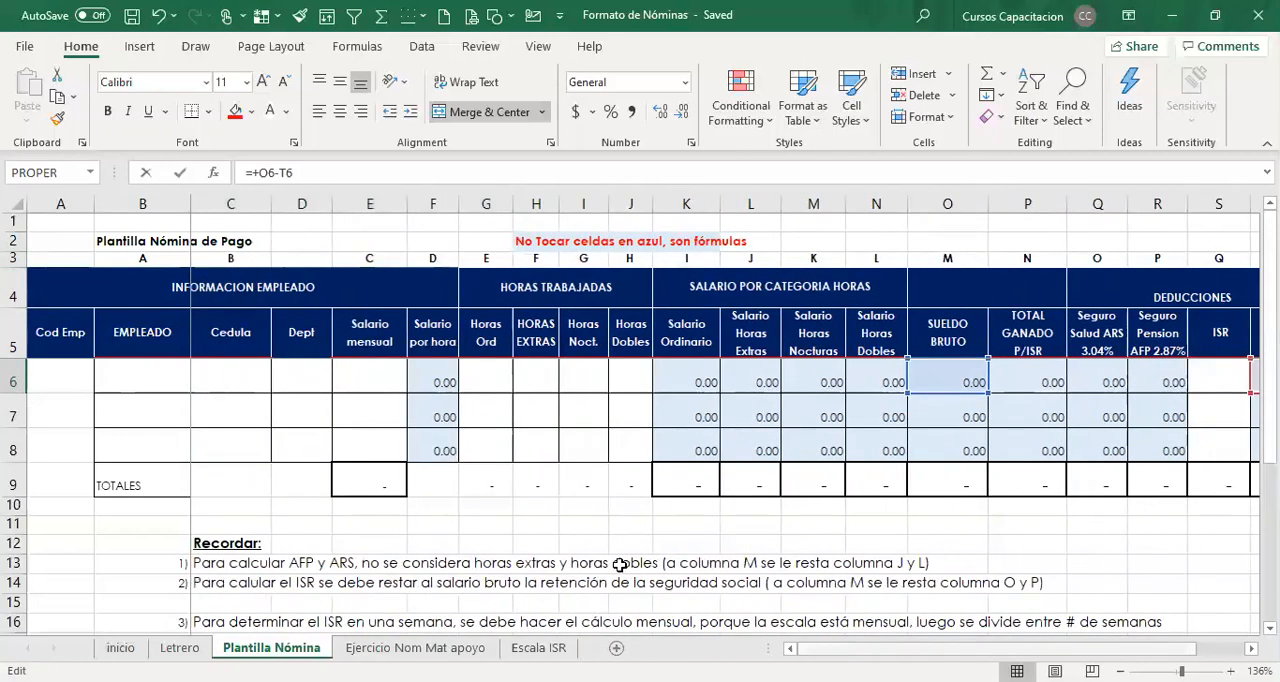
# Delete the Cod Emp column from the template.
pyautogui.click(65, 203)
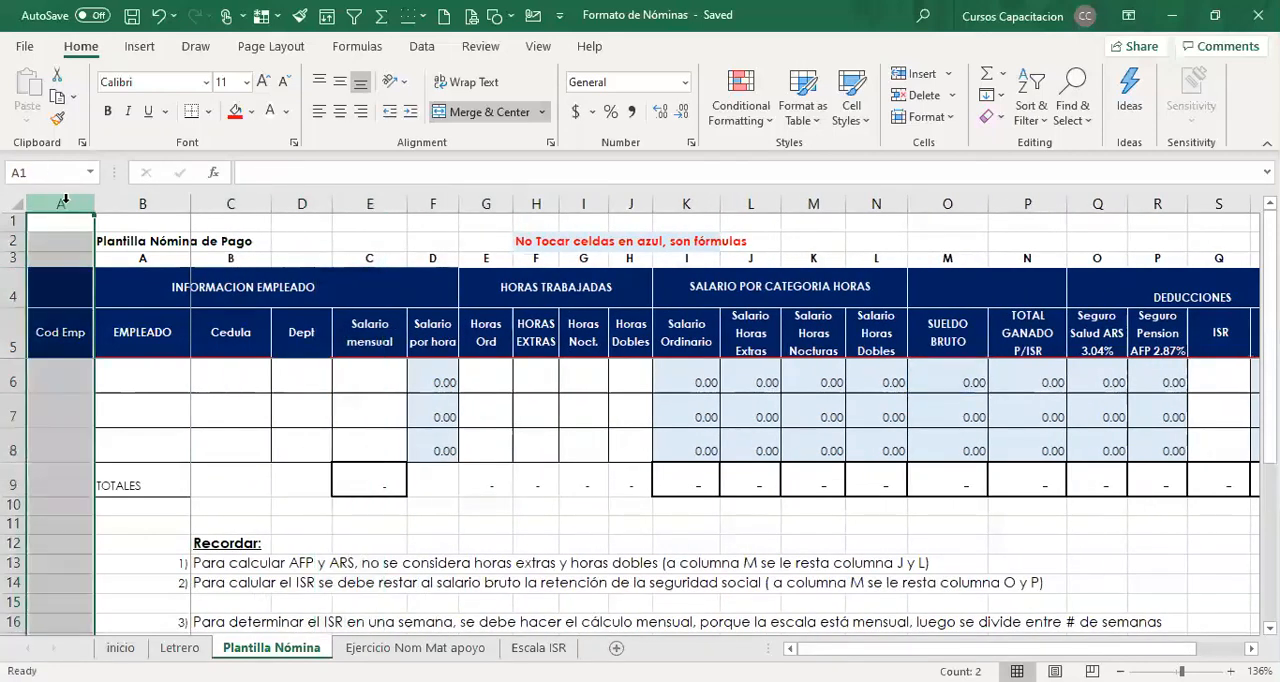
pyautogui.rightClick(65, 203)
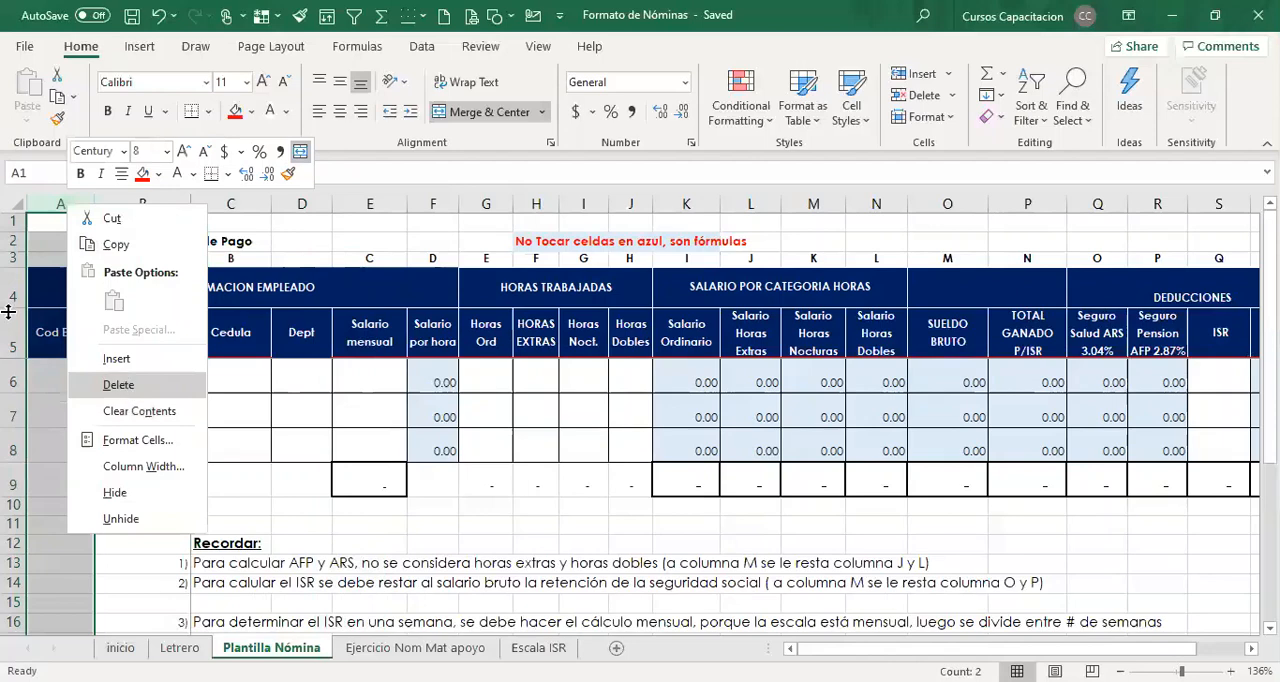
pyautogui.click(119, 385)
# Examine the cell references of row 6's TOTAL NETO GANADO formula with the Cod Emp column removed.
pyautogui.hscroll(1, 640, 420)
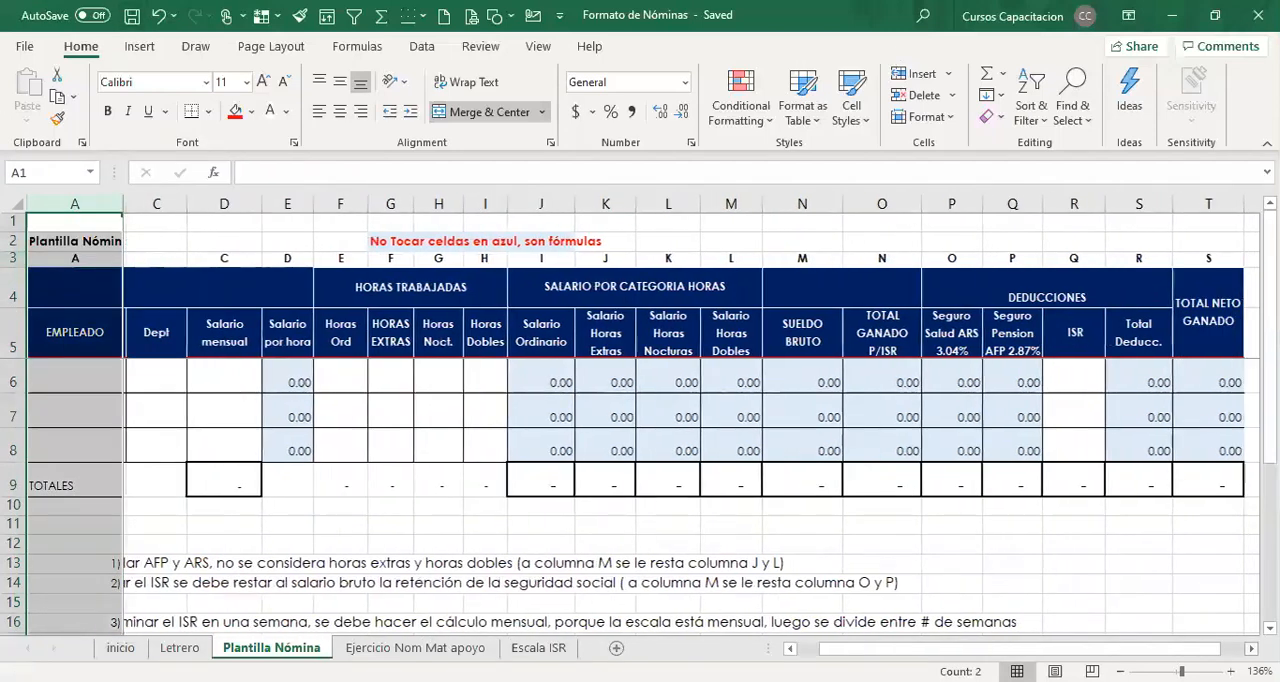
pyautogui.click(1195, 385)
pyautogui.doubleClick(1195, 385)
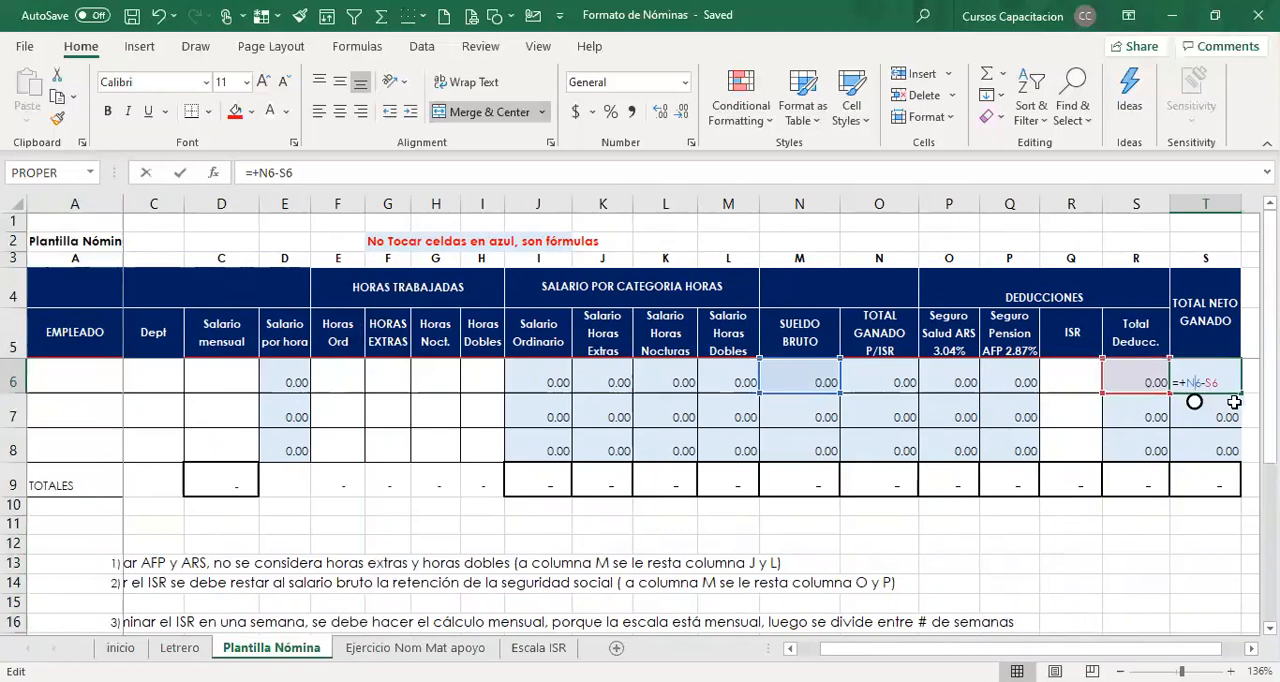
pyautogui.click(950, 527)
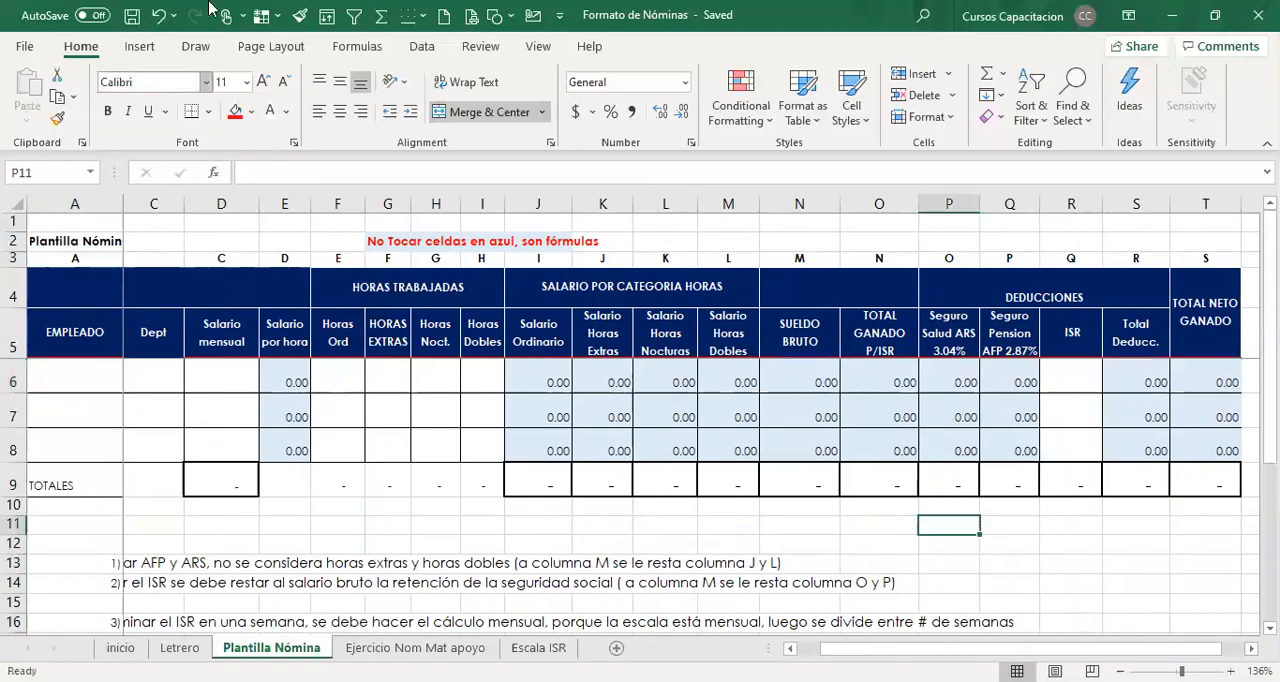
# Undo the deletion of the Cod Emp column.
pyautogui.click(158, 15)
pyautogui.click(158, 15)
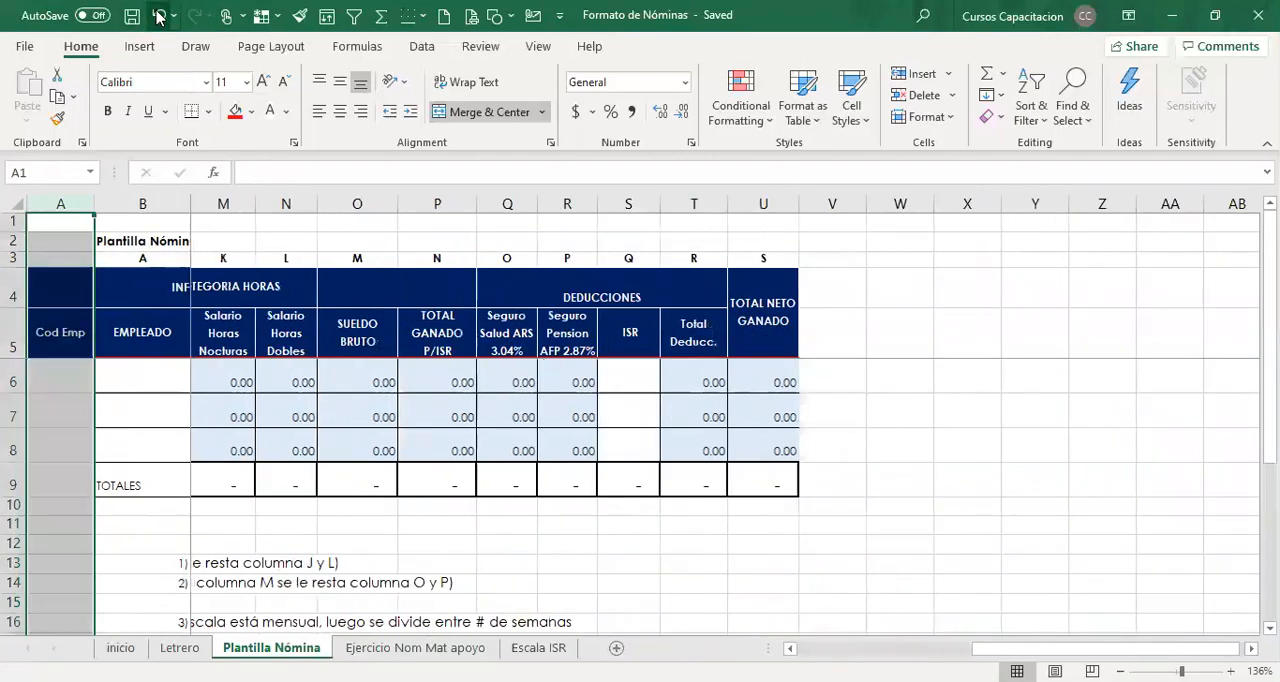
pyautogui.click(741, 582)
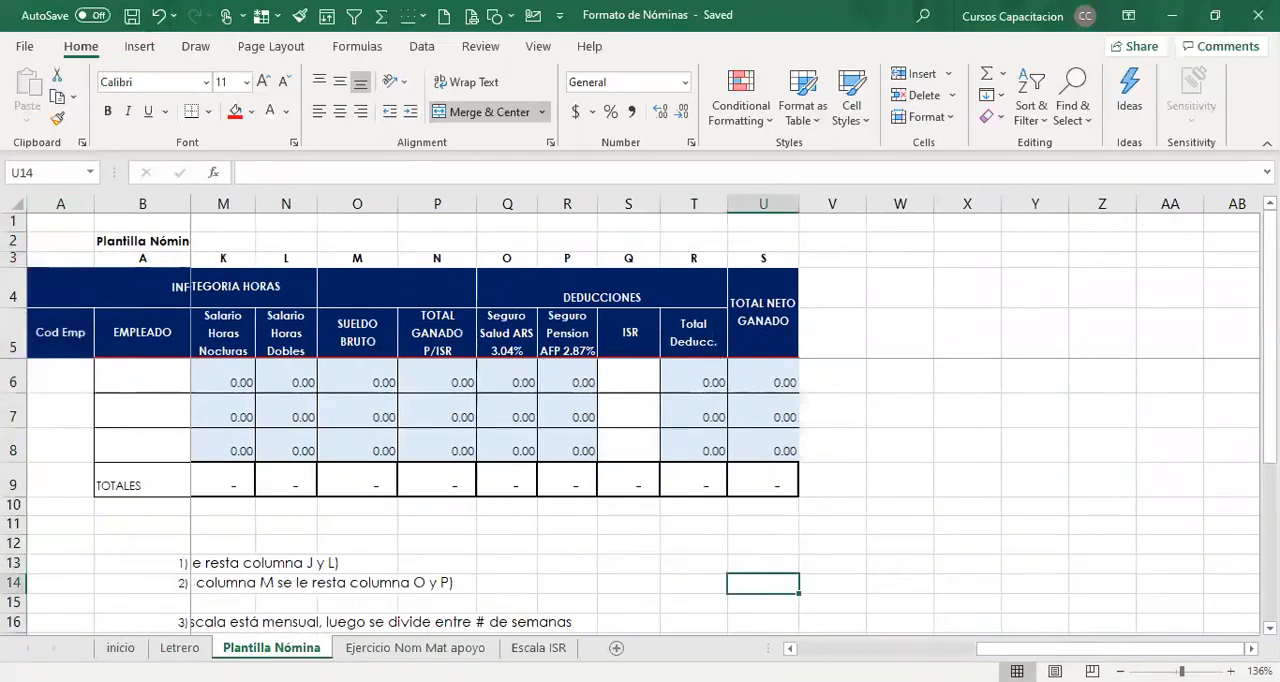
# On the Ejercicio Nom Mat apoyo sheet, examine row 6's employee details, monthly salary, hourly salary and ordinary hours.
pyautogui.moveTo(1100, 648); pyautogui.dragTo(922, 648)
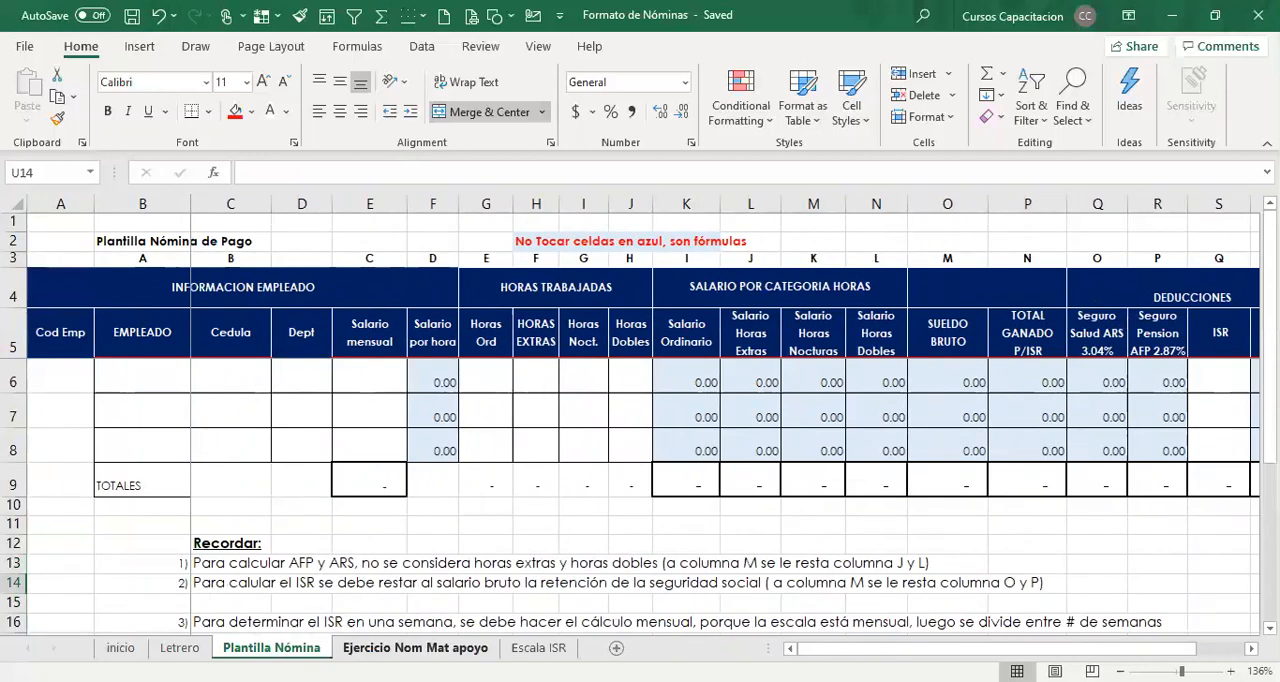
pyautogui.click(430, 648)
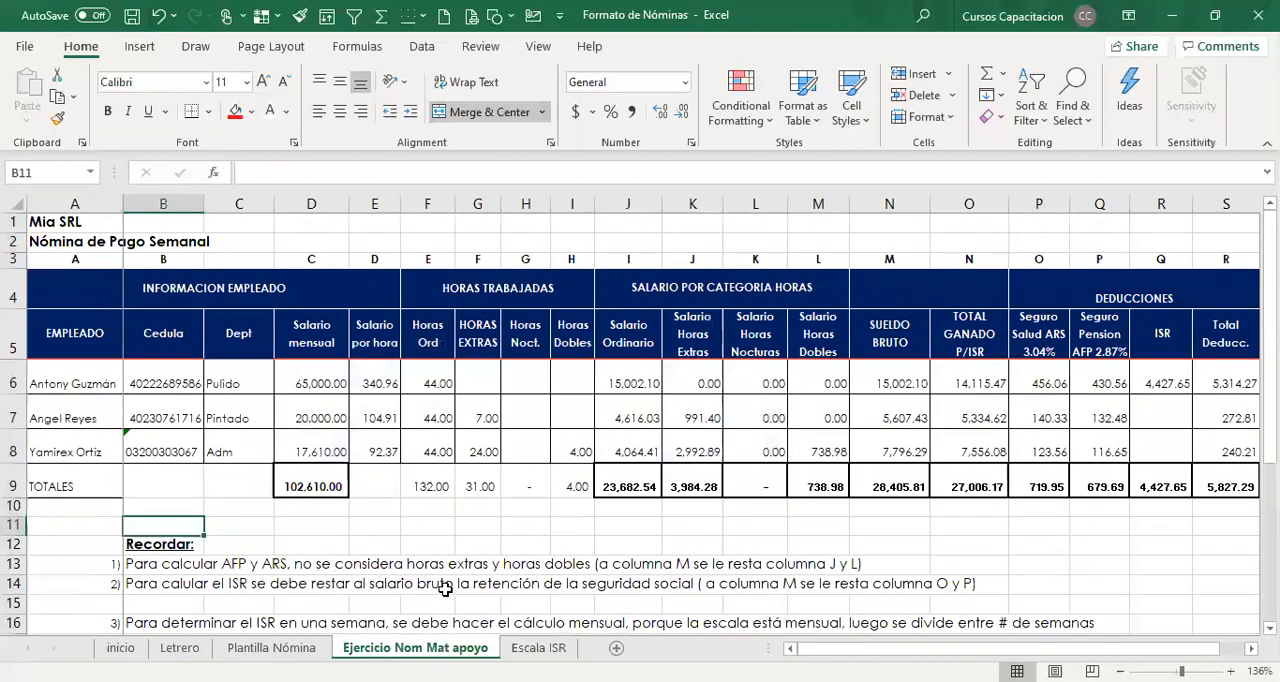
pyautogui.click(82, 385)
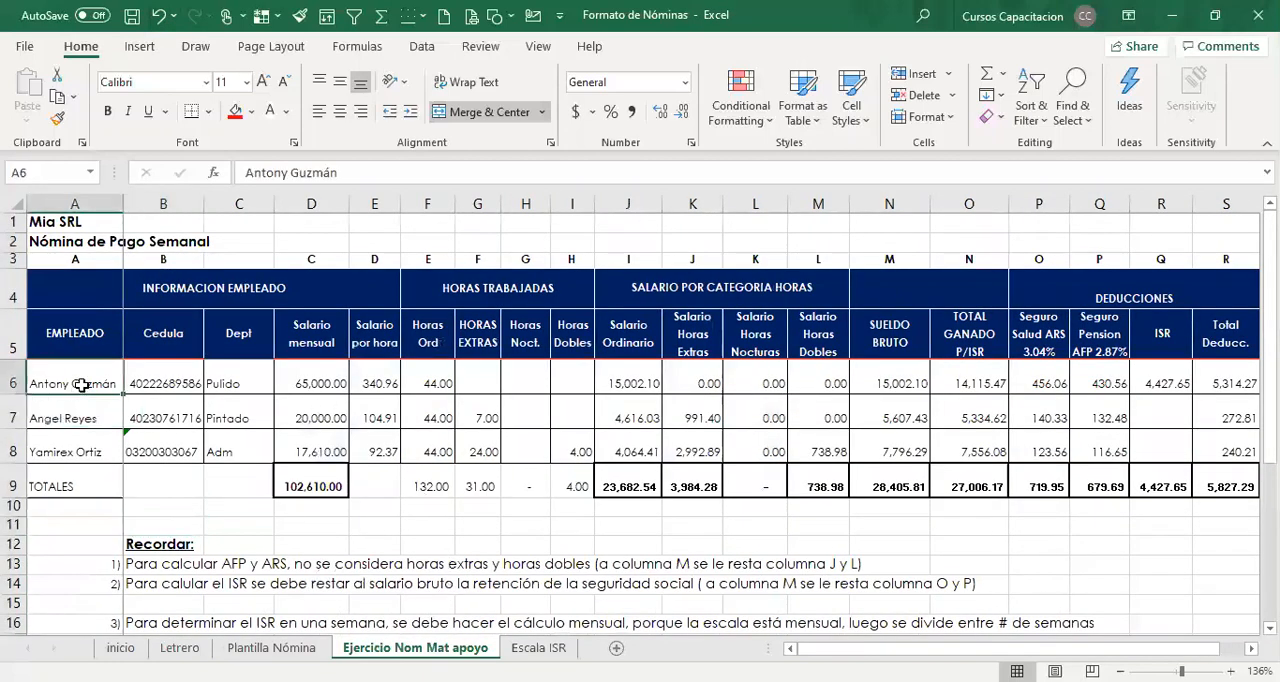
pyautogui.click(163, 380)
pyautogui.click(241, 383)
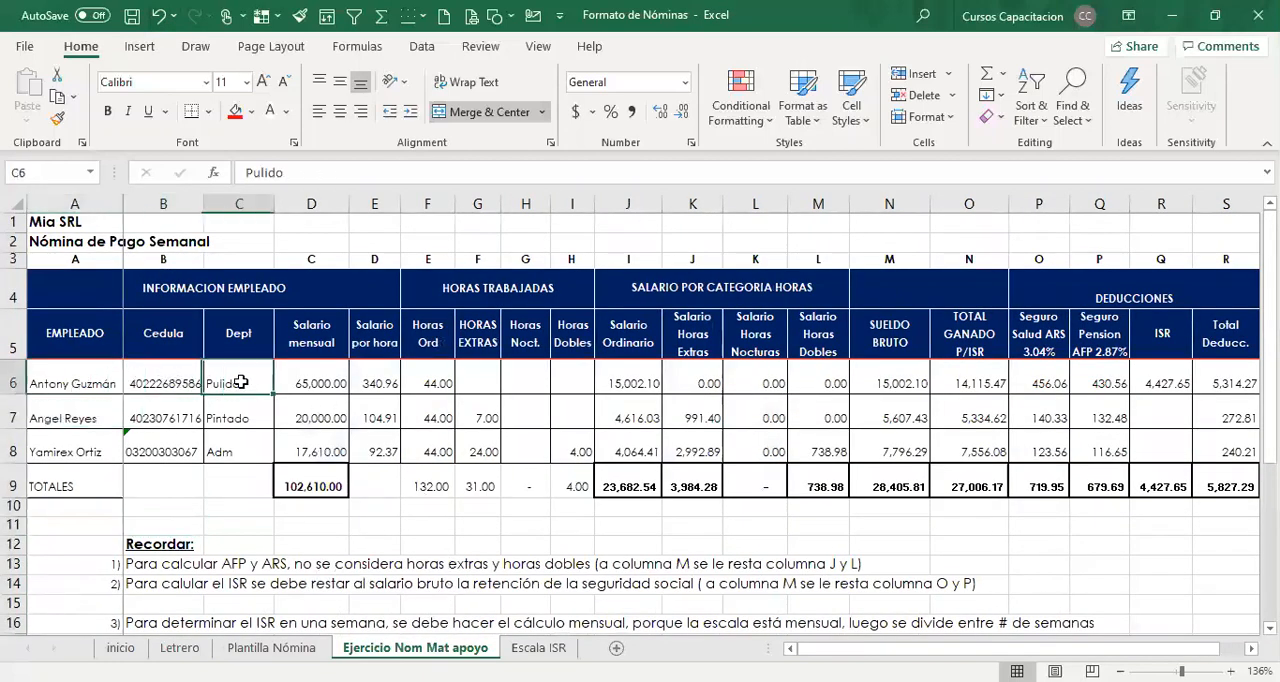
pyautogui.click(306, 384)
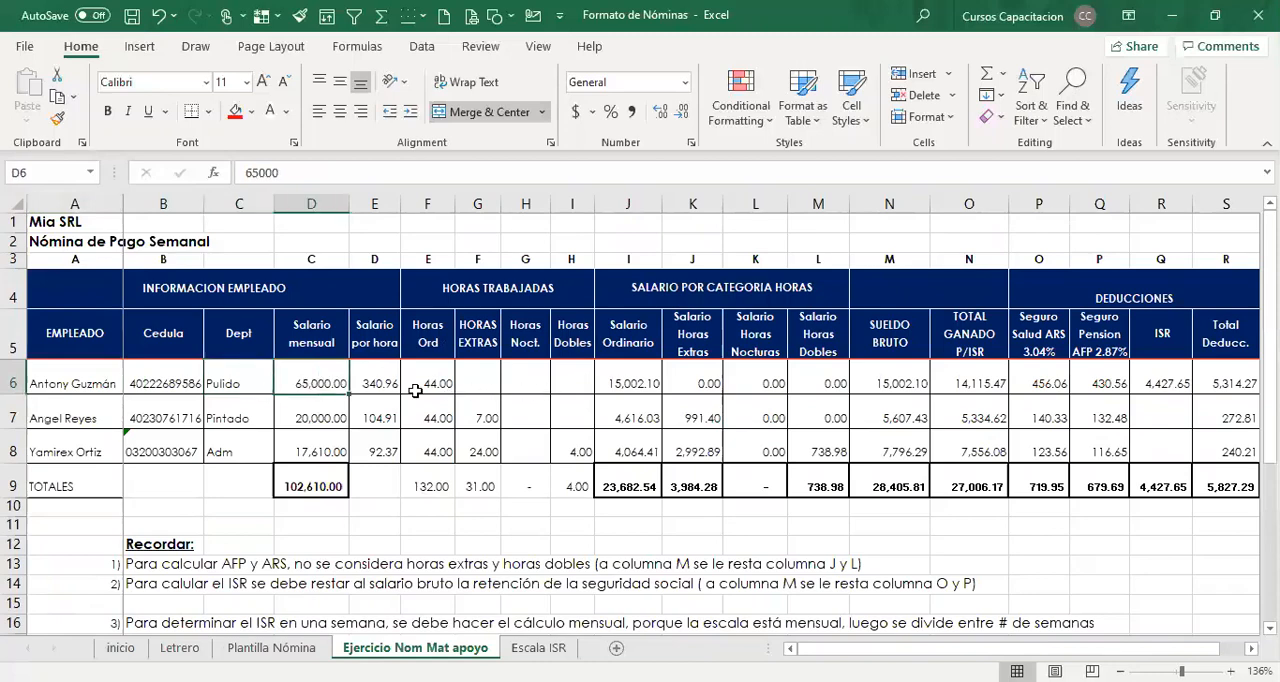
pyautogui.click(377, 388)
pyautogui.click(433, 382)
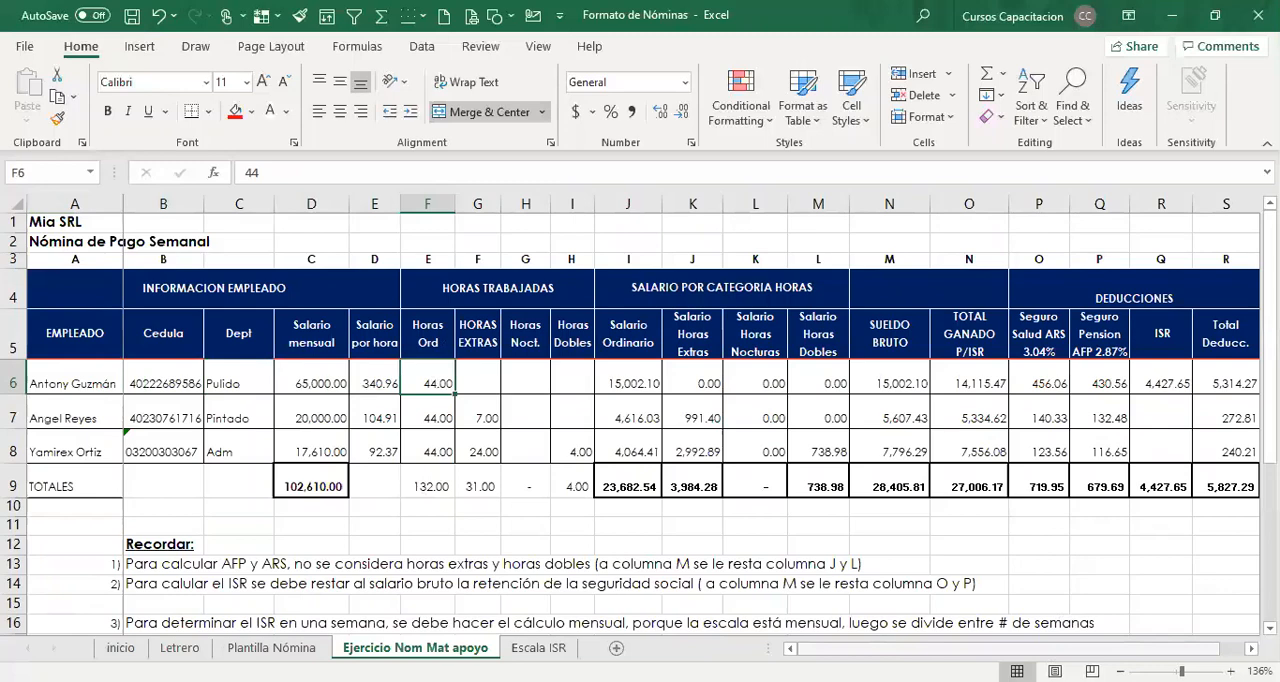
# Compare the completed exercise's salary and hours columns with the blank Plantilla Nómina sheet.
pyautogui.hscroll(1, 690, 420)
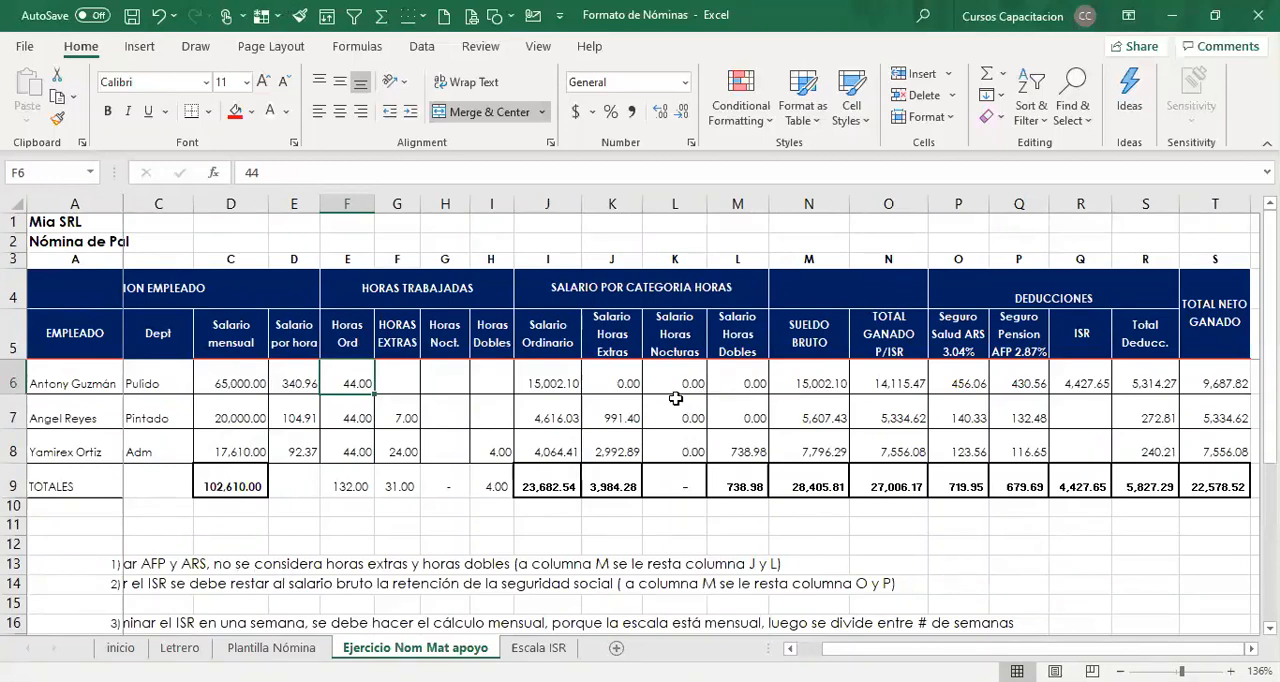
pyautogui.click(215, 383)
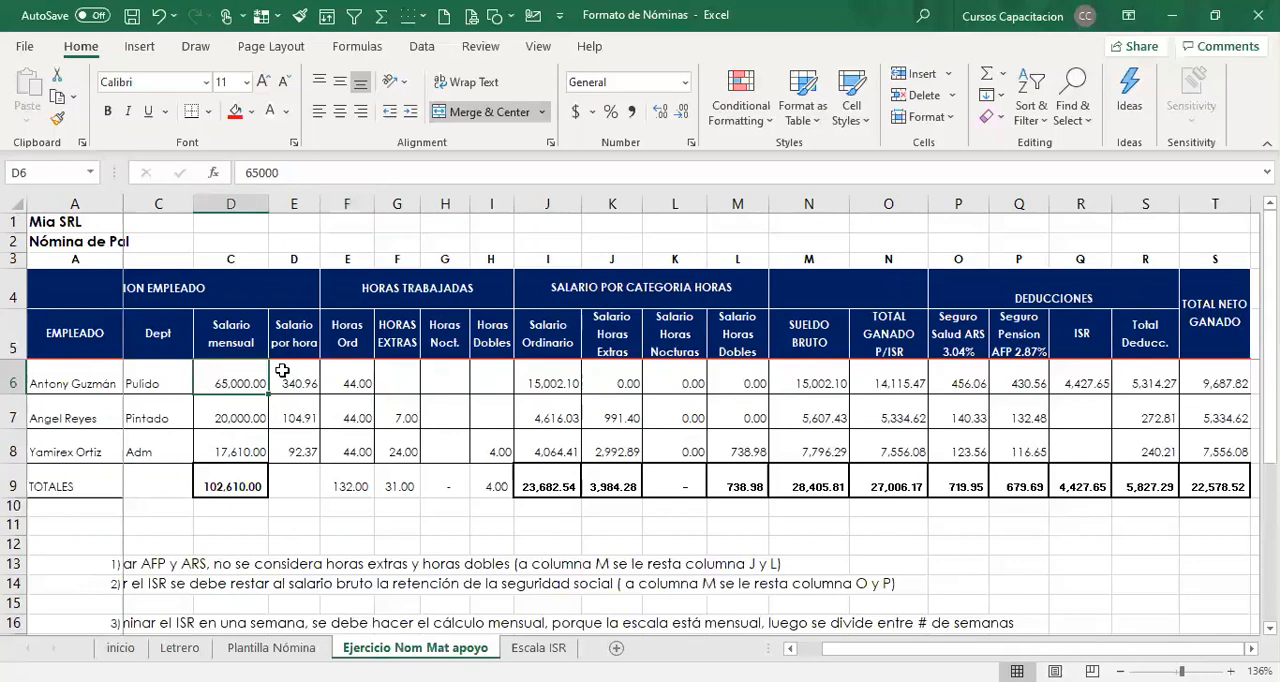
pyautogui.click(271, 648)
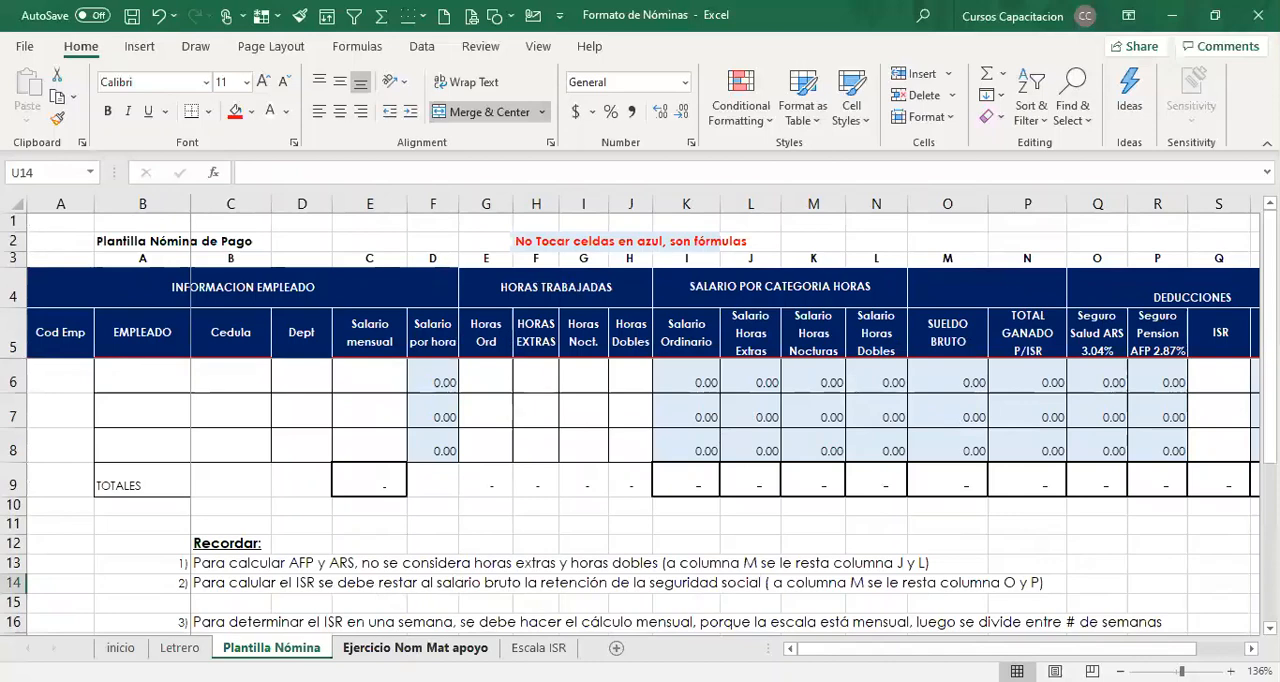
pyautogui.click(415, 648)
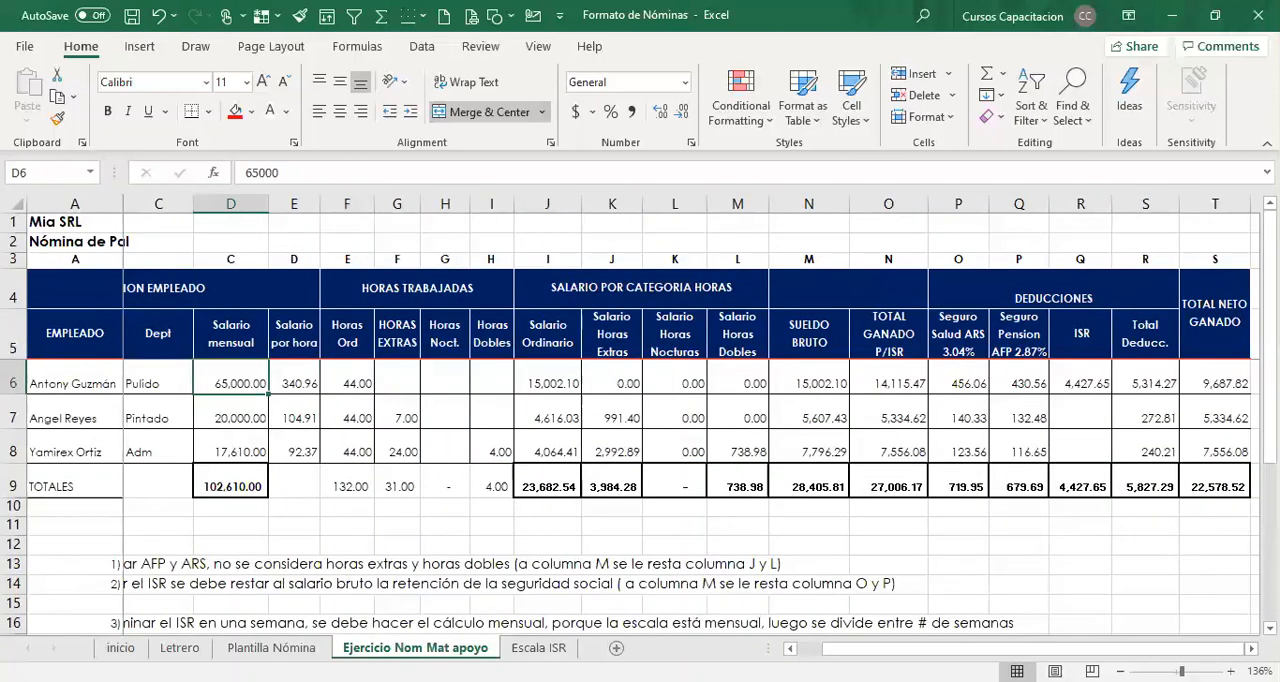
# Examine the exercise's row 6 entries for SUELDO BRUTO, TOTAL GANADO P/ISR, Seguro Salud ARS, ISR and TOTAL NETO GANADO.
pyautogui.hscroll(1, 691, 425)
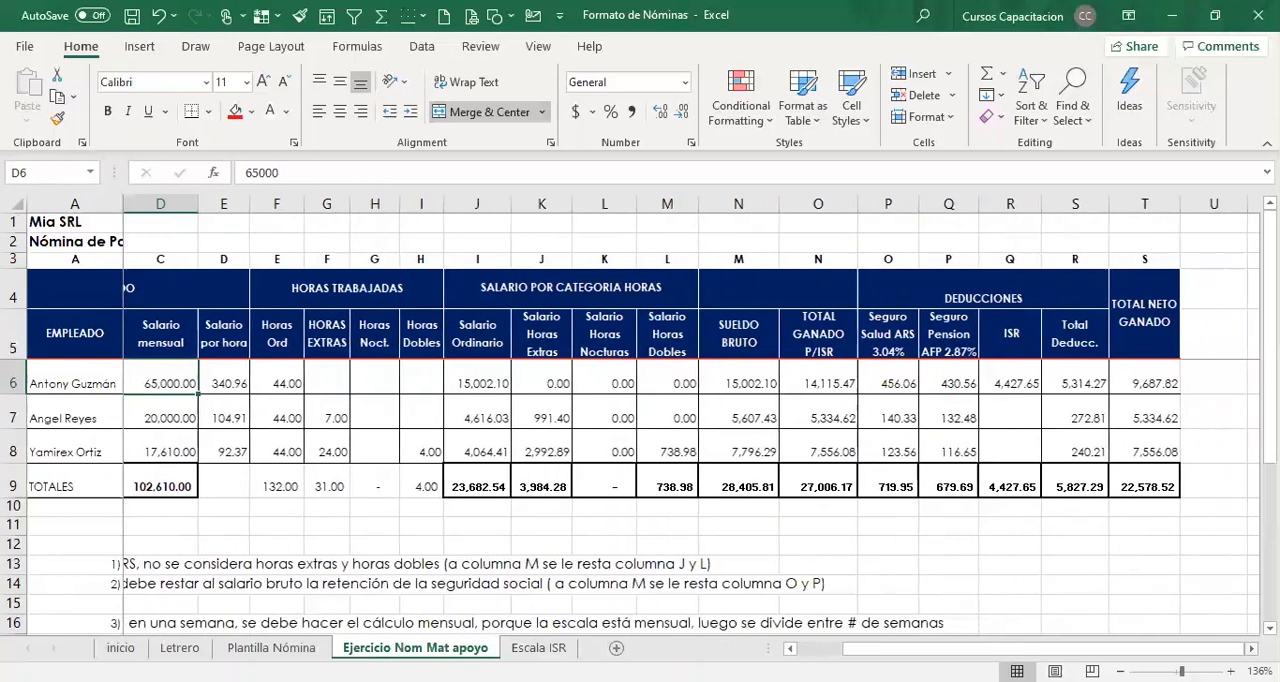
pyautogui.click(734, 388)
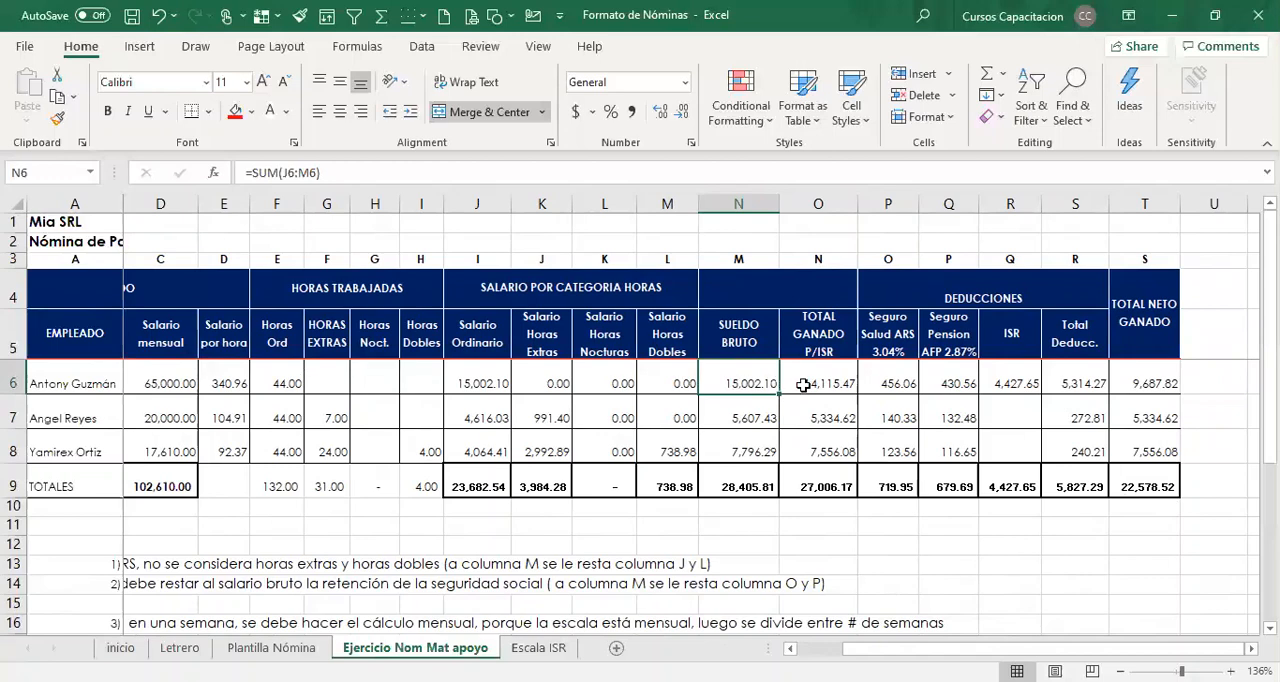
pyautogui.click(831, 386)
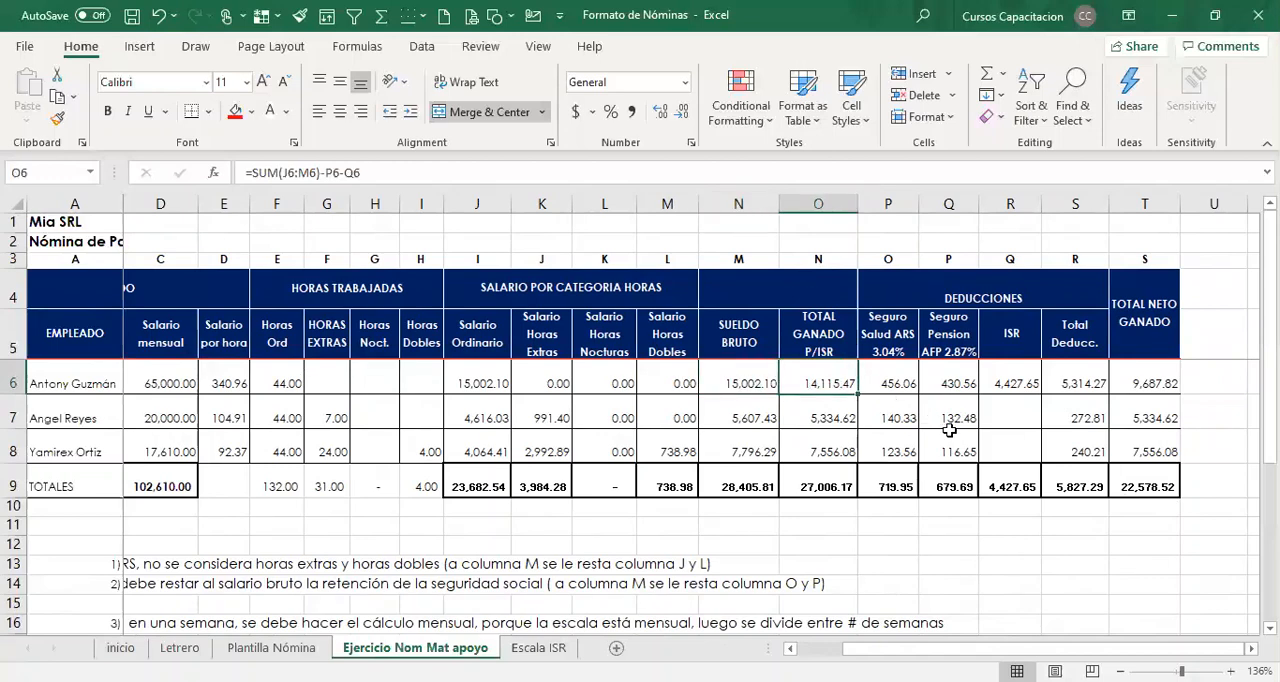
pyautogui.click(889, 382)
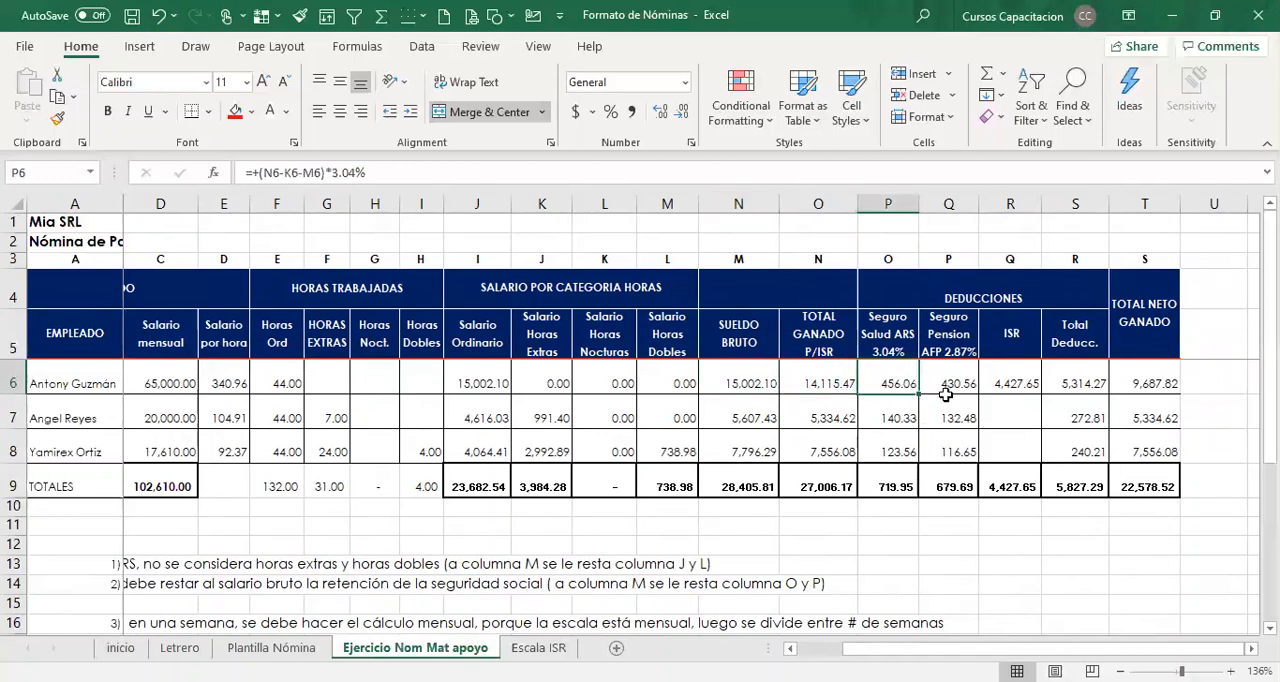
pyautogui.click(1003, 385)
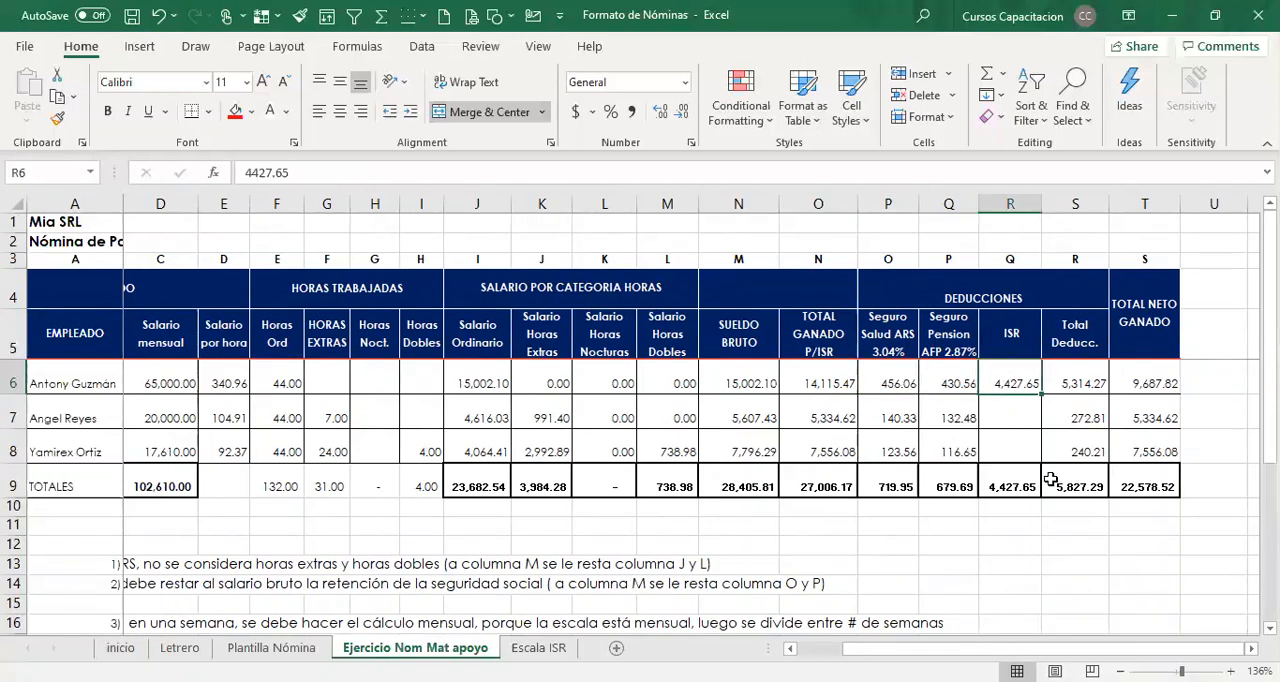
pyautogui.click(1153, 382)
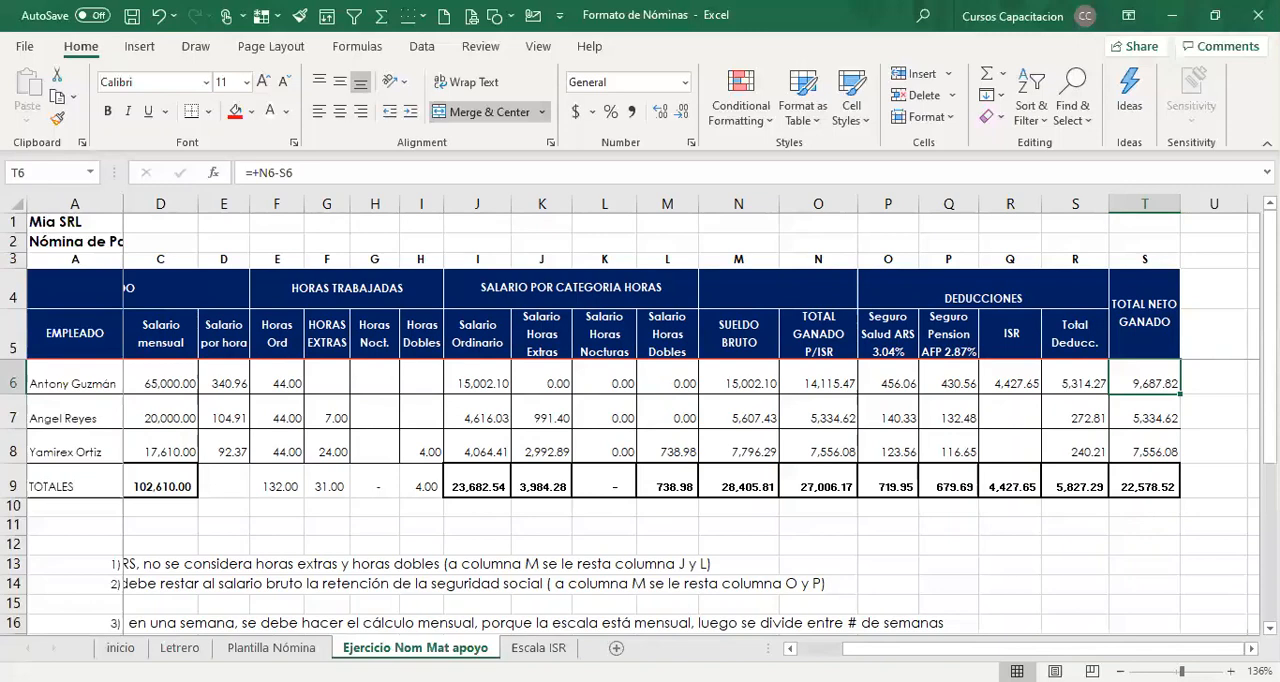
# Examine the SUM formulas along the exercise's TOTALES row, from Salario mensual through TOTAL NETO GANADO.
pyautogui.moveTo(880, 649); pyautogui.dragTo(790, 650)
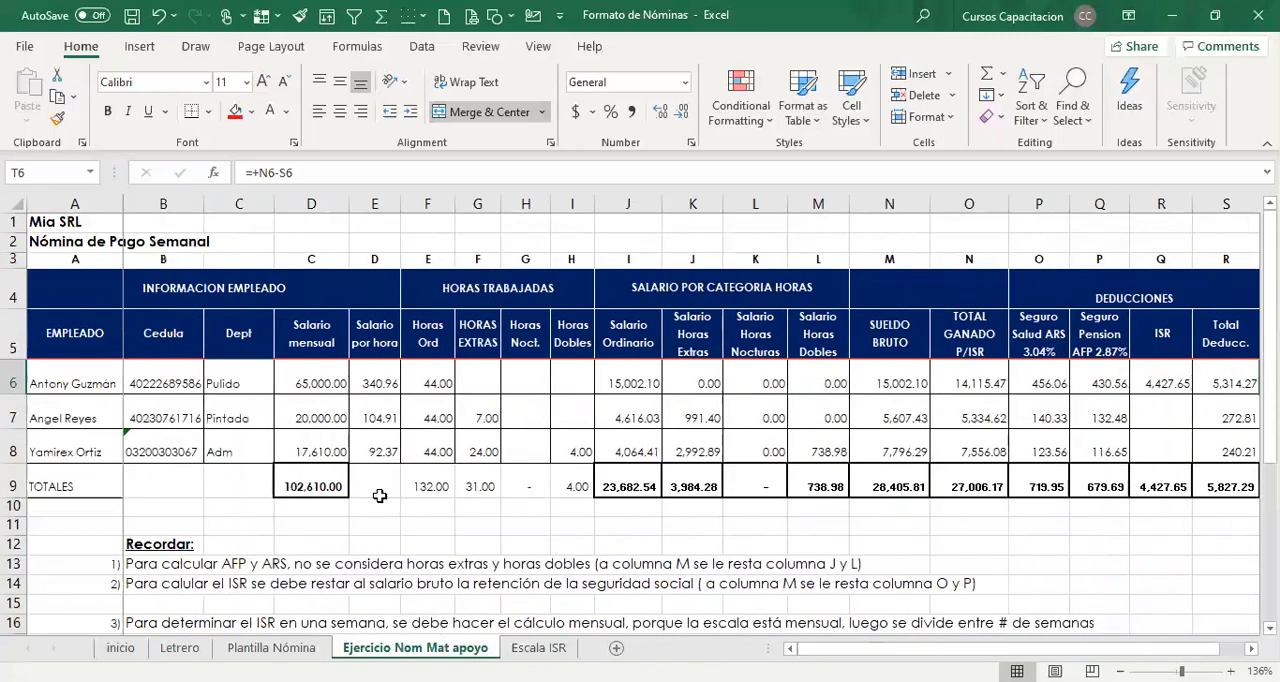
pyautogui.click(302, 487)
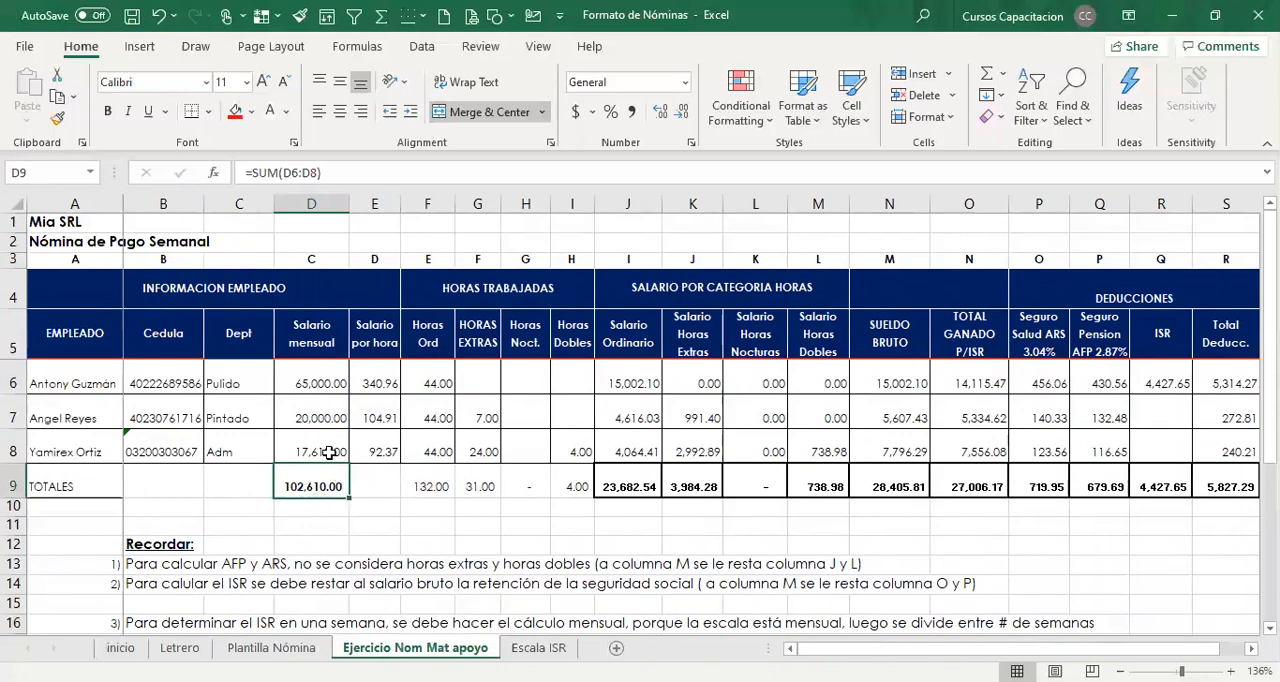
pyautogui.press('Right')
pyautogui.press('Right')
pyautogui.press('Right')
pyautogui.press('Right')
pyautogui.press('Right')
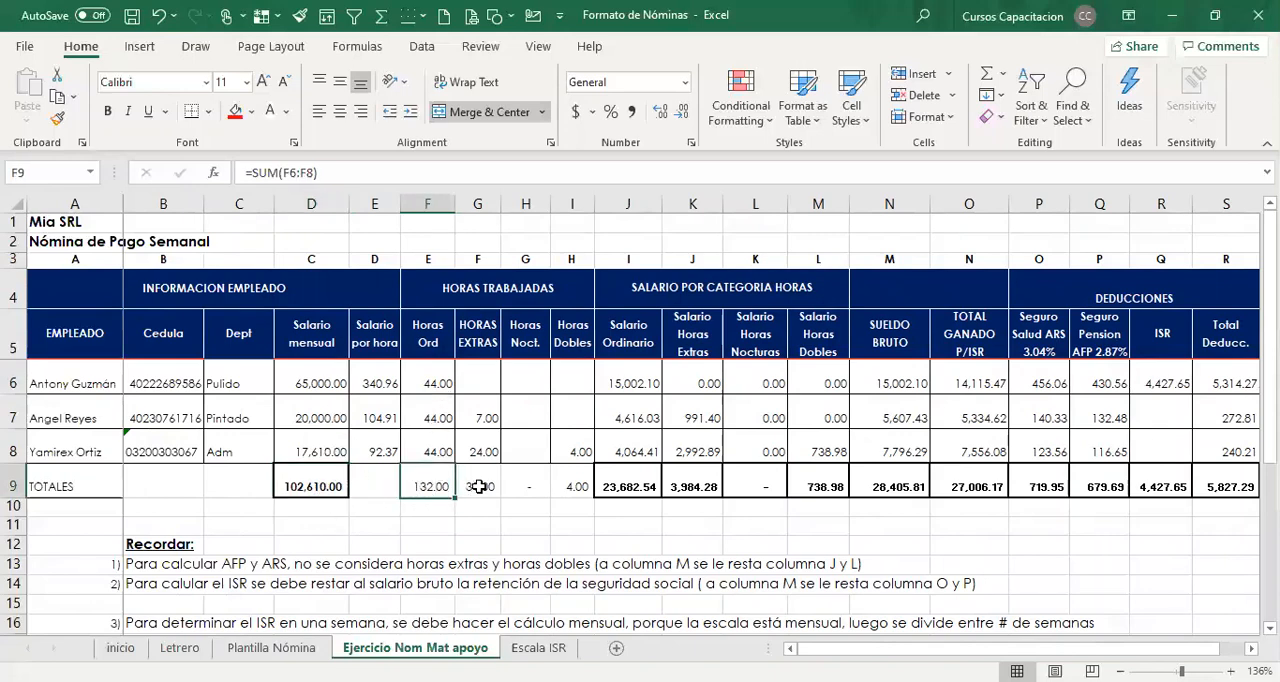
pyautogui.click(437, 489)
pyautogui.click(608, 485)
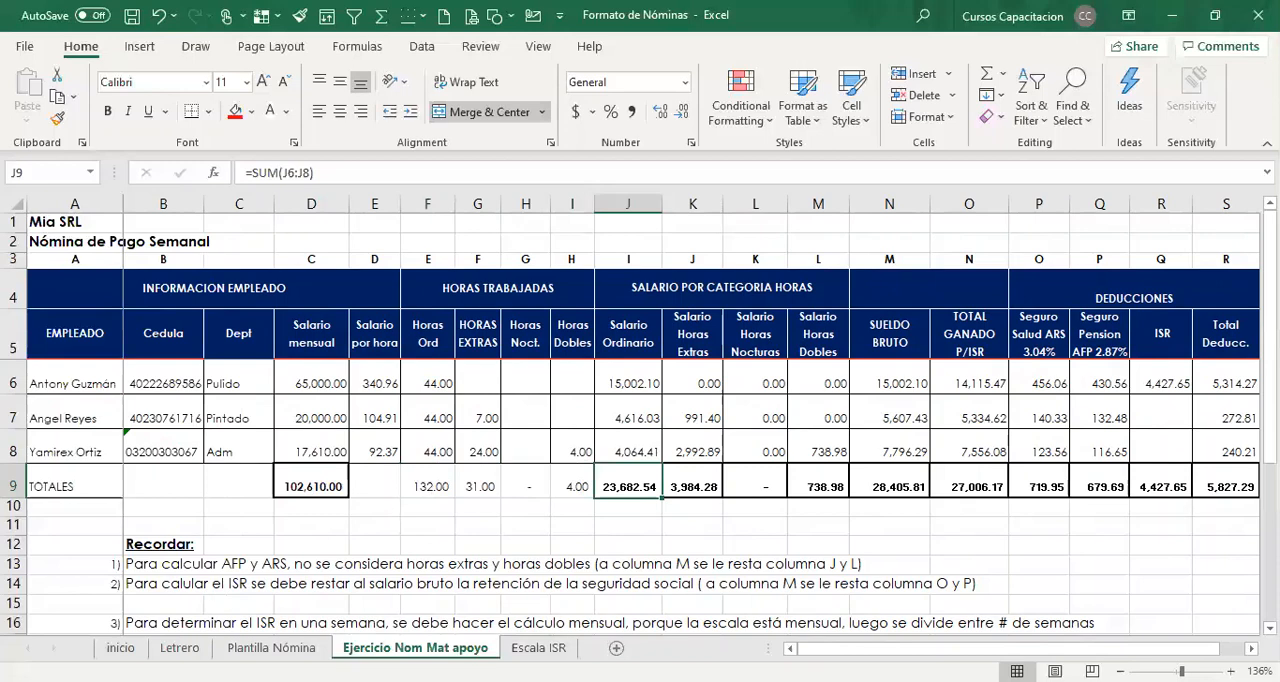
pyautogui.click(816, 490)
pyautogui.press('Right')
pyautogui.press('Right')
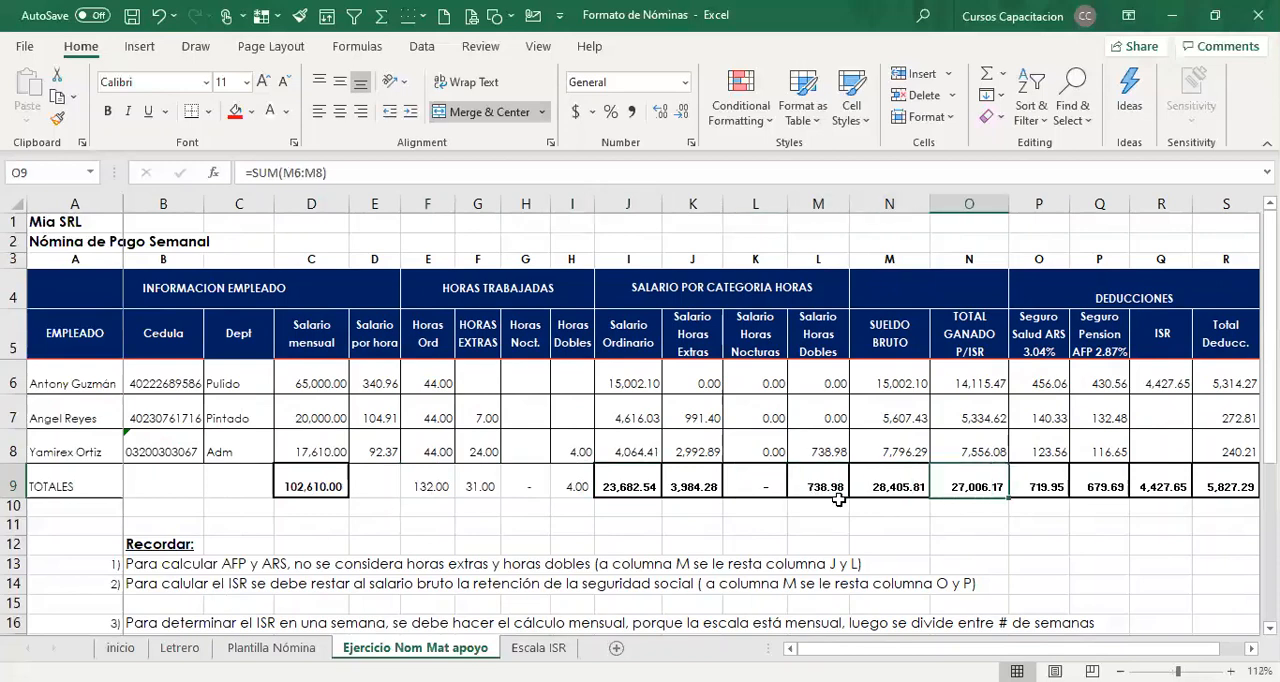
pyautogui.press('Right')
pyautogui.press('Right')
pyautogui.press('Right')
pyautogui.press('Right')
pyautogui.press('Right')
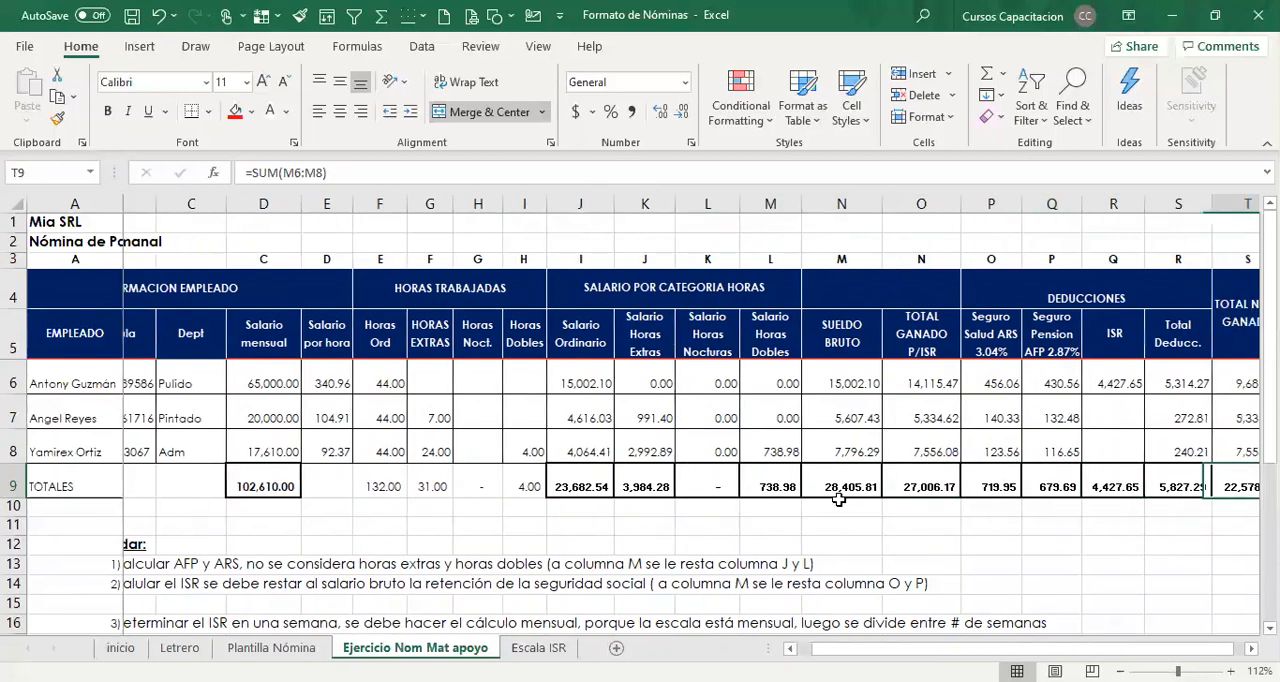
pyautogui.press('Right')
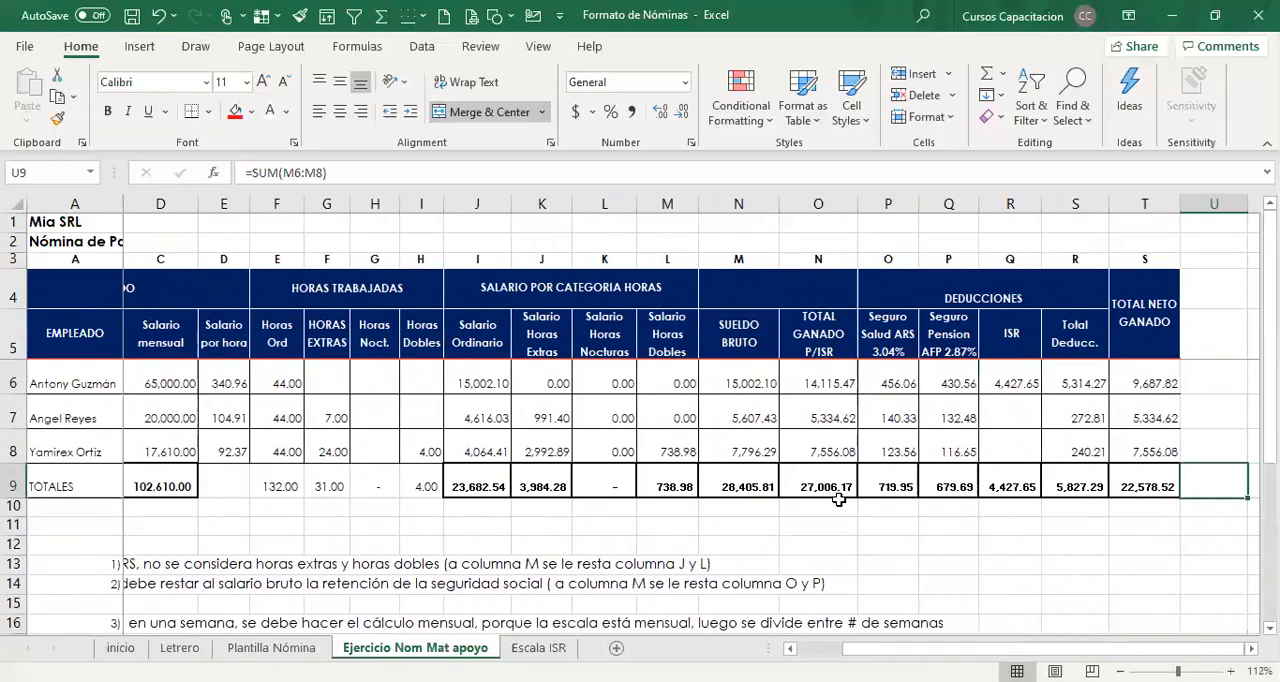
# View the Letrero title sheet and return to the inicio cover sheet.
pyautogui.click(789, 649)
pyautogui.click(789, 649)
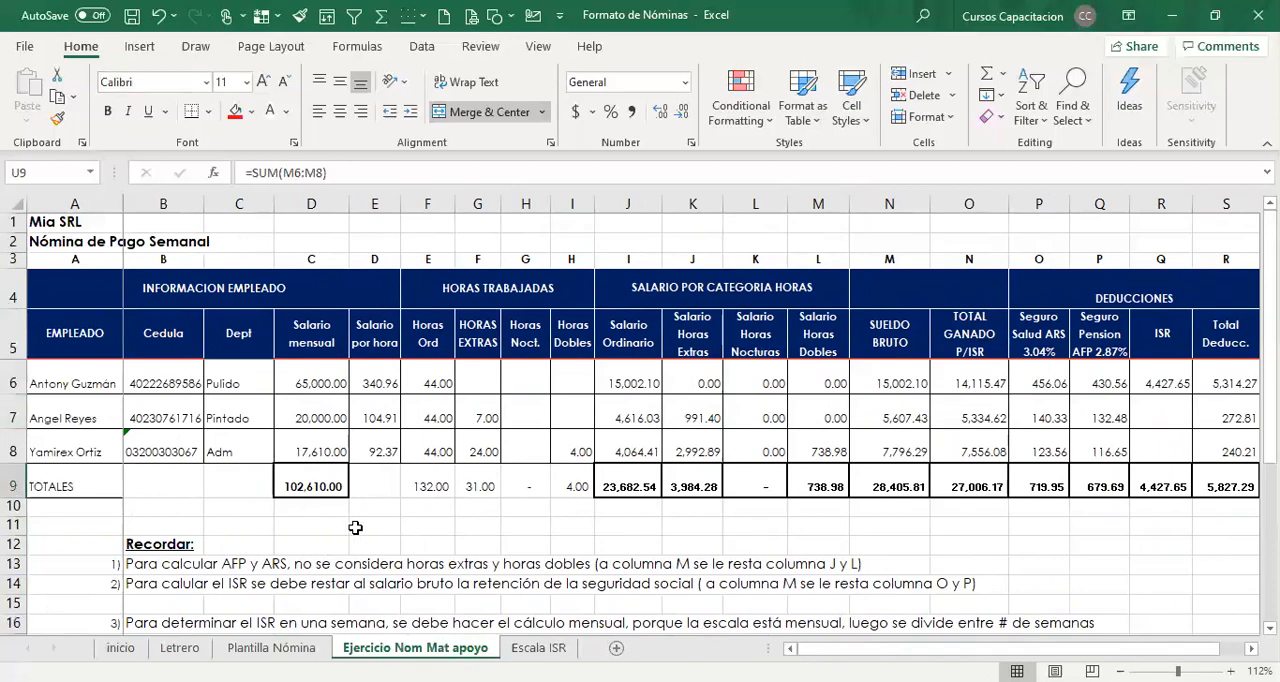
pyautogui.click(180, 648)
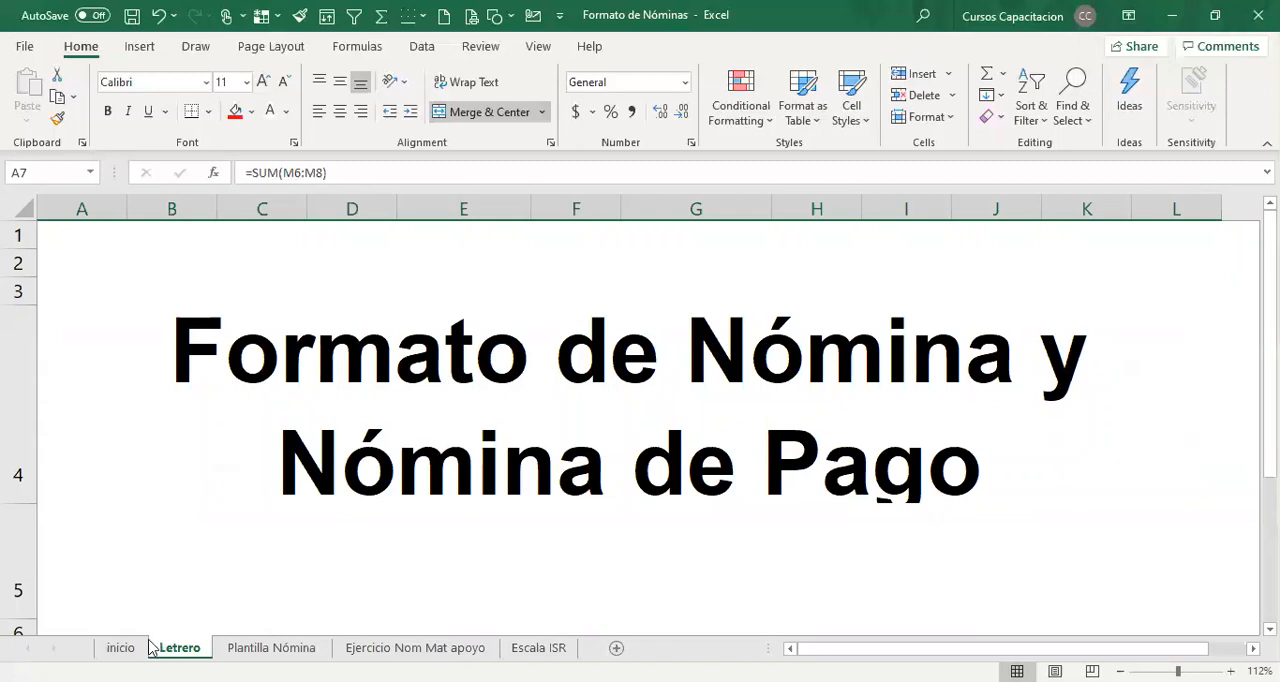
pyautogui.click(120, 648)
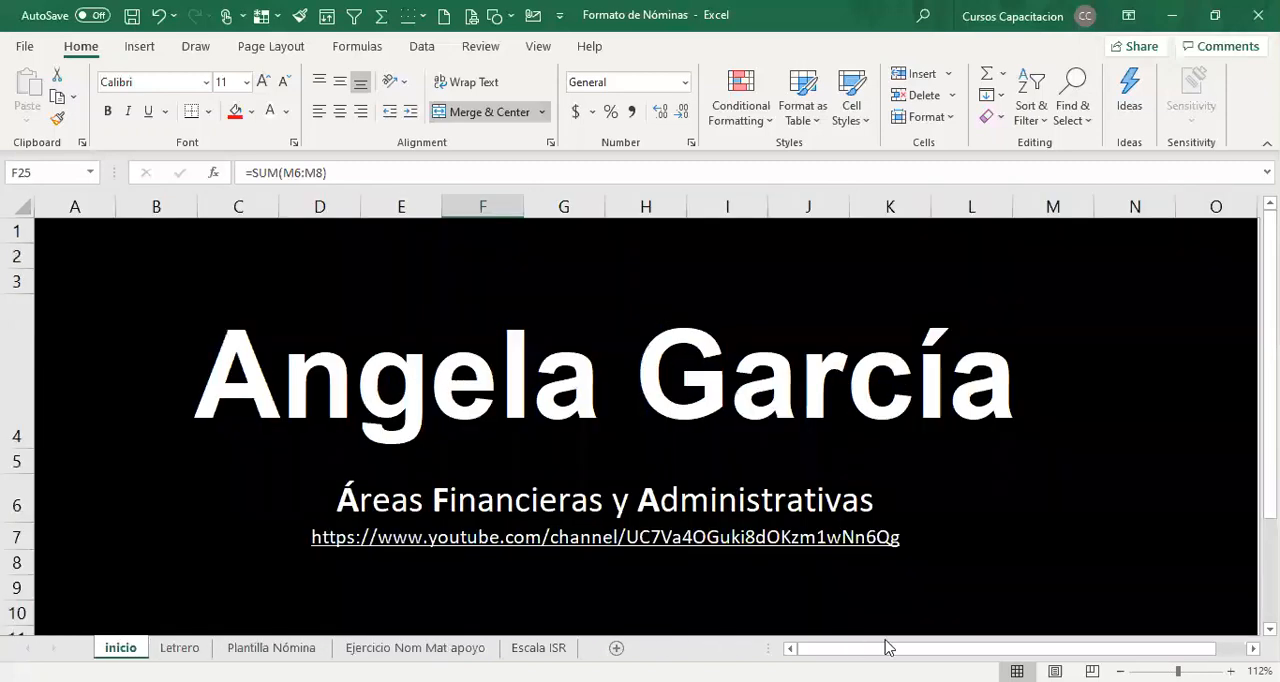